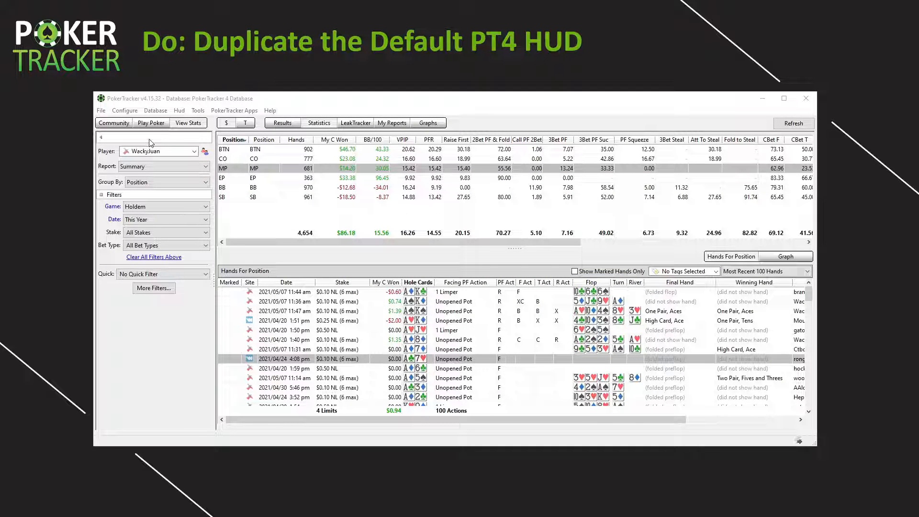
Open the HUD Profile Editor and load the Cash - Default profile
click(179, 111)
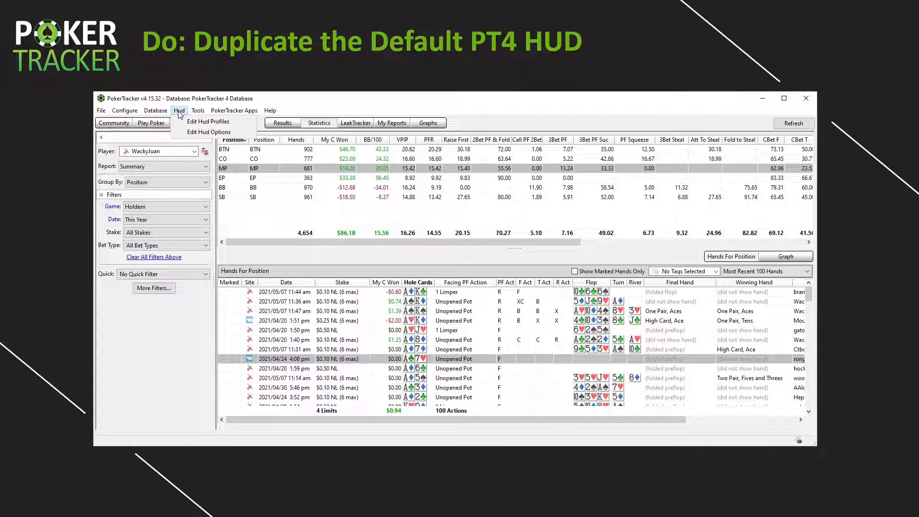
click(187, 121)
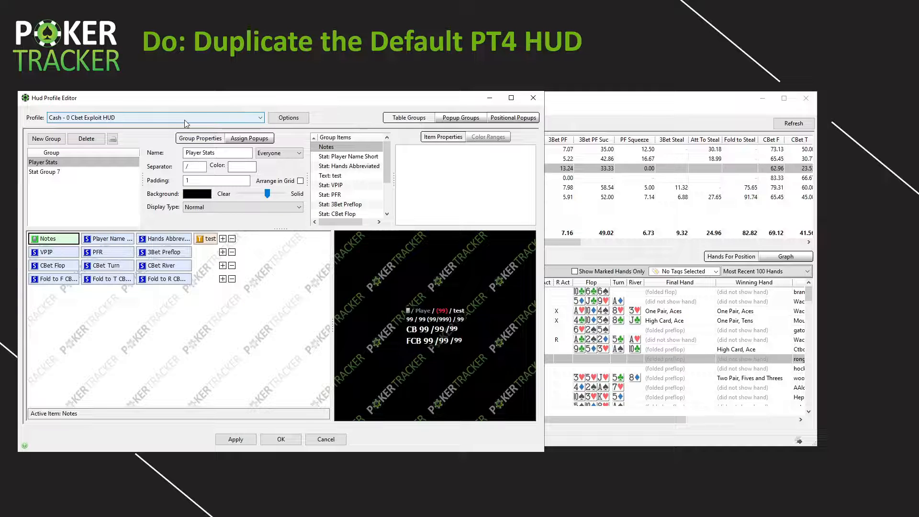
click(89, 119)
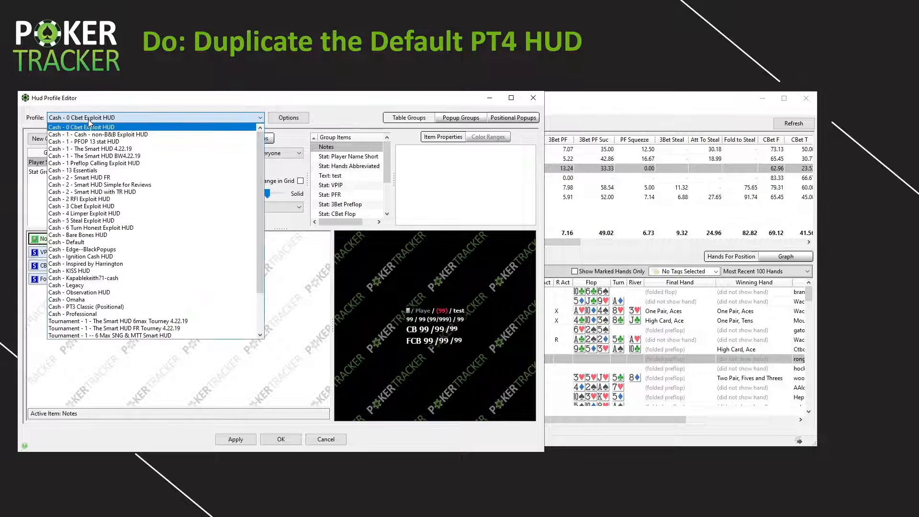
click(78, 243)
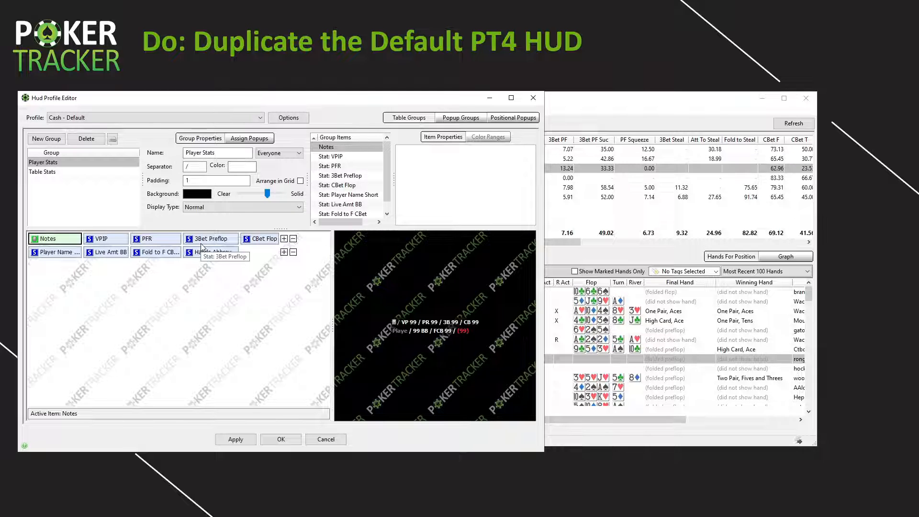
Duplicate the loaded profile as a cash profile named "My First HUD", and save and close the editor
click(291, 118)
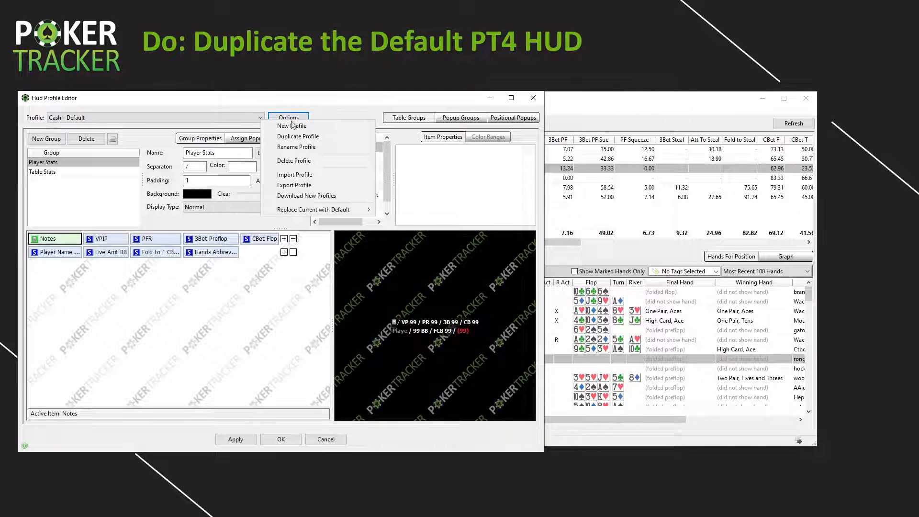
click(293, 135)
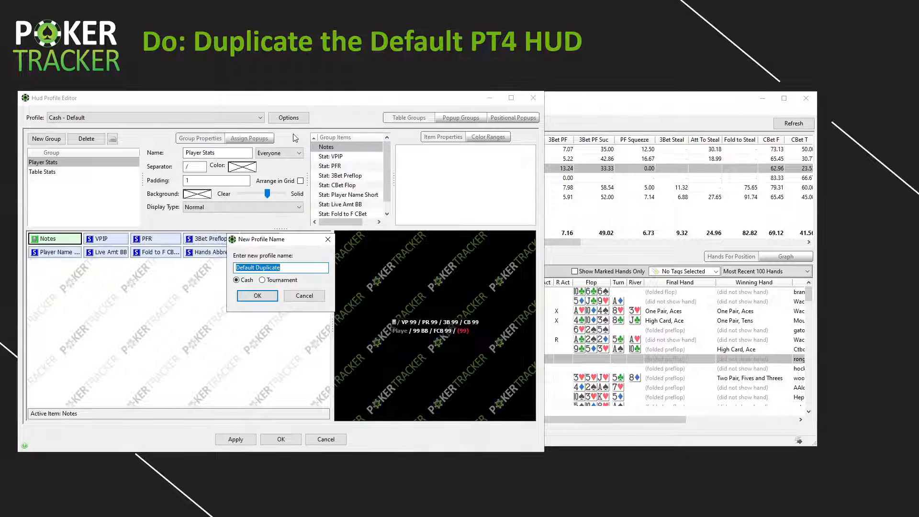
text(My Fi)
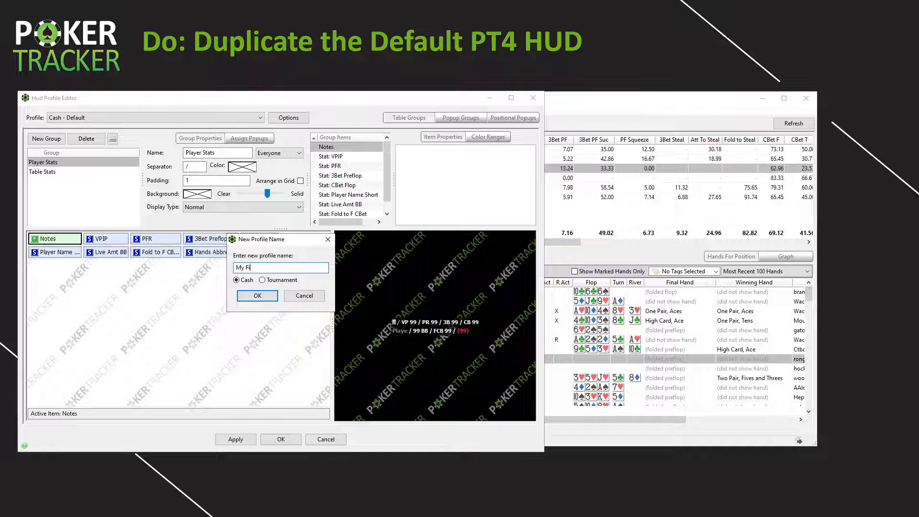
text(rst HUD)
click(256, 297)
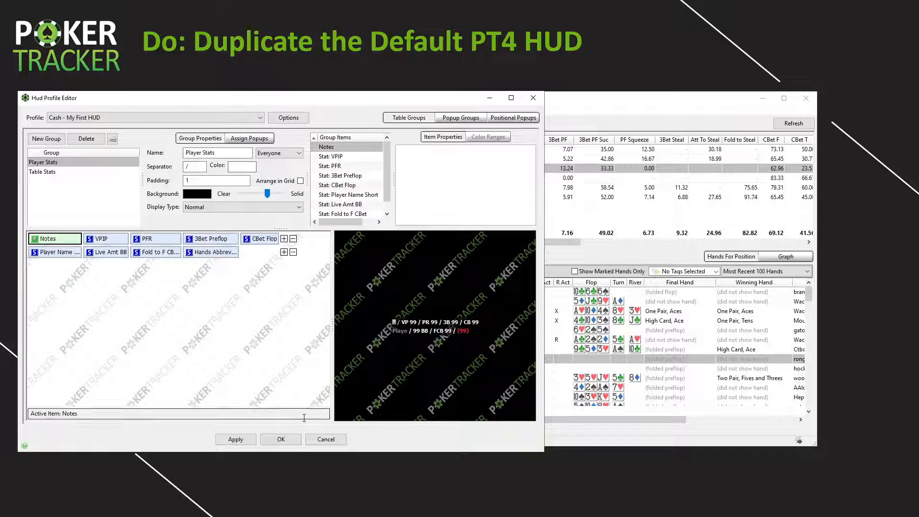
click(279, 439)
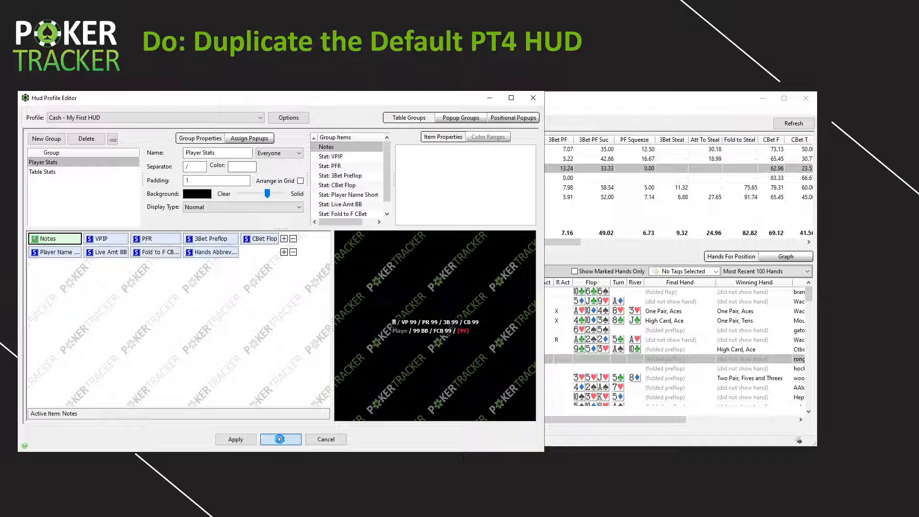
click(281, 439)
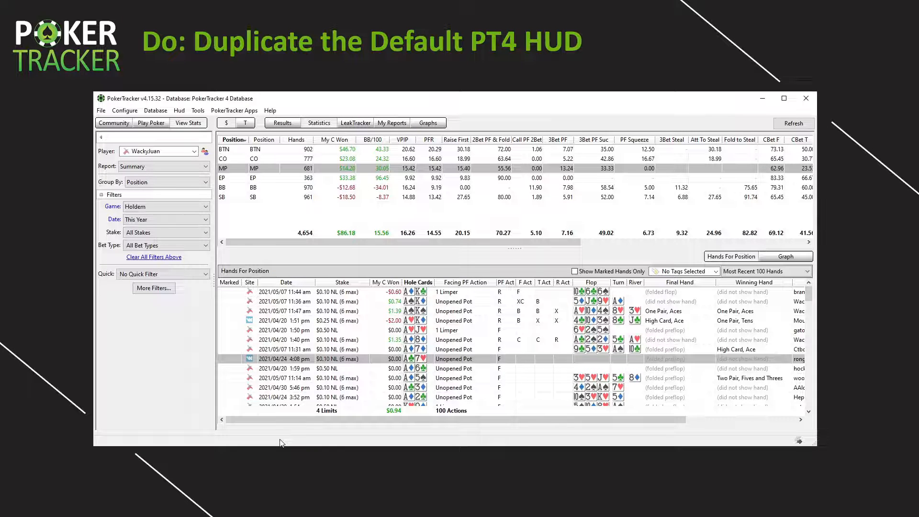
Reopen the HUD Profile Editor and load the Cash - My First HUD profile
click(180, 111)
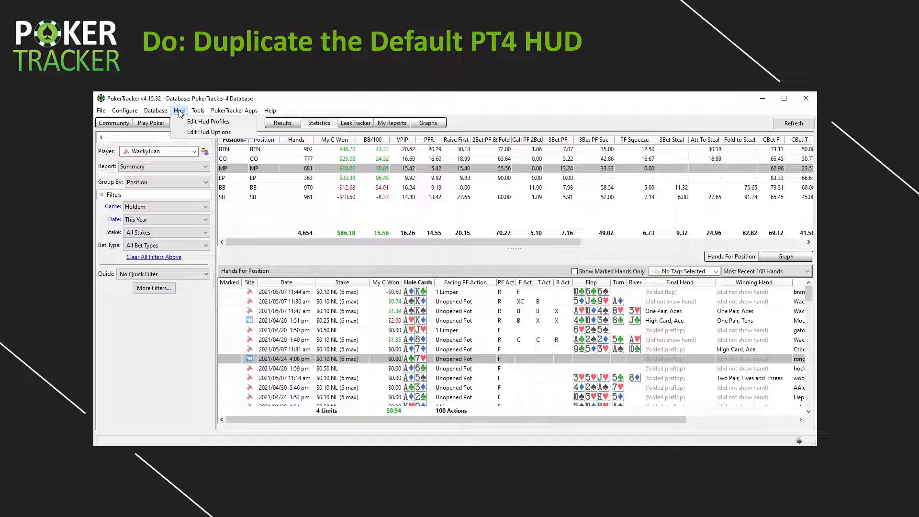
click(180, 111)
click(187, 122)
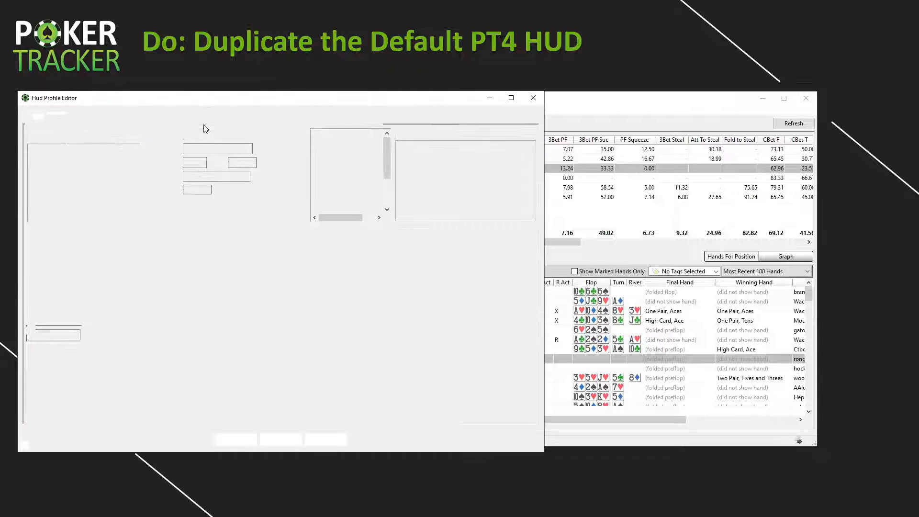
click(125, 117)
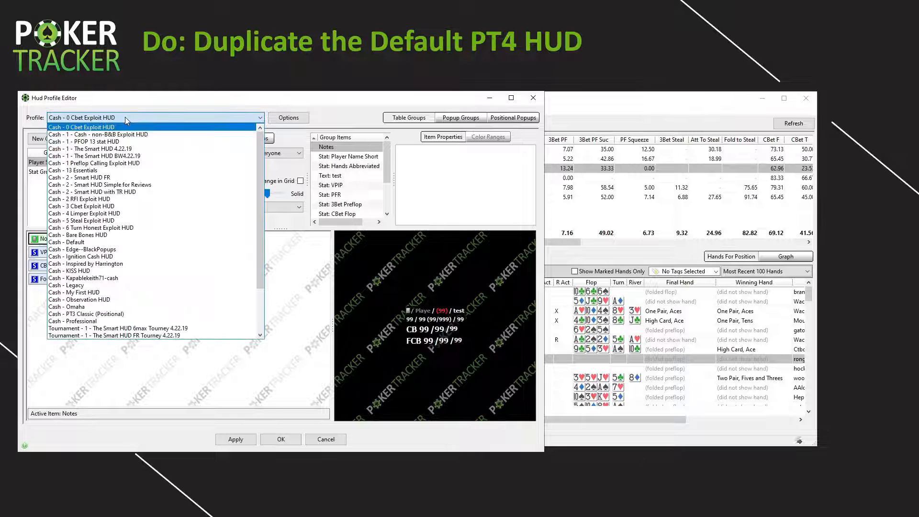
click(97, 293)
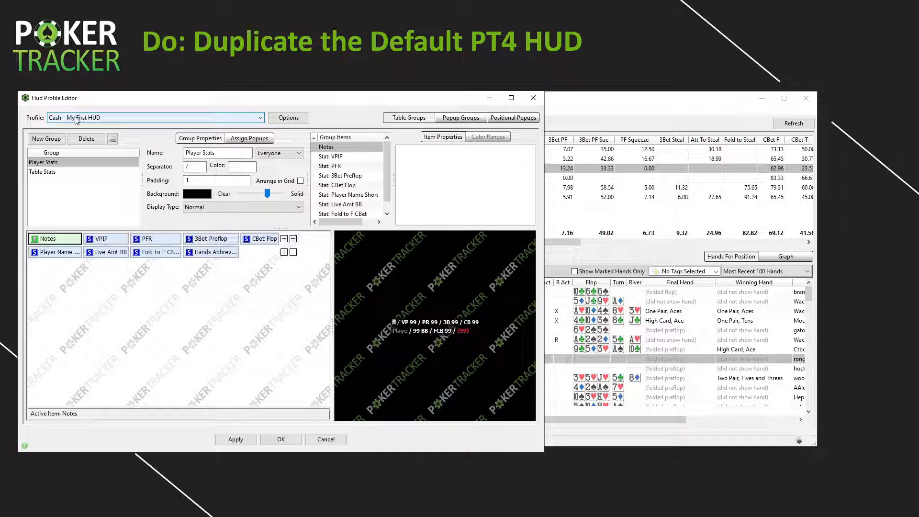
Open the highlighted A7 hand in the replayer beside the profile editor, and bring up the Excel sheet with the HUD layout plan
click(565, 109)
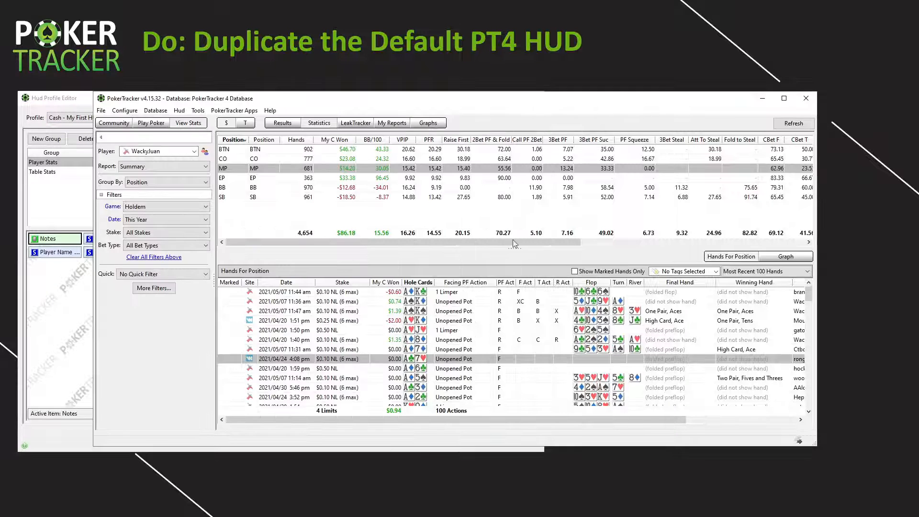
double_click(409, 359)
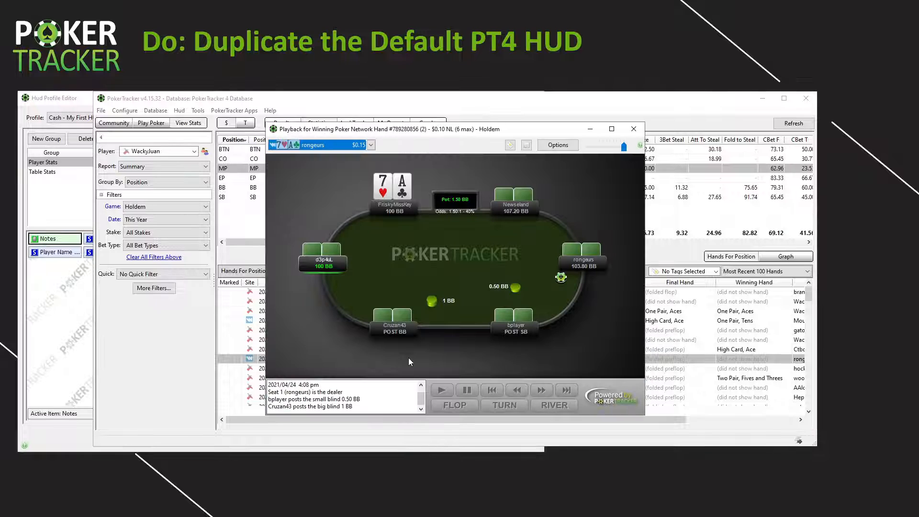
click(63, 100)
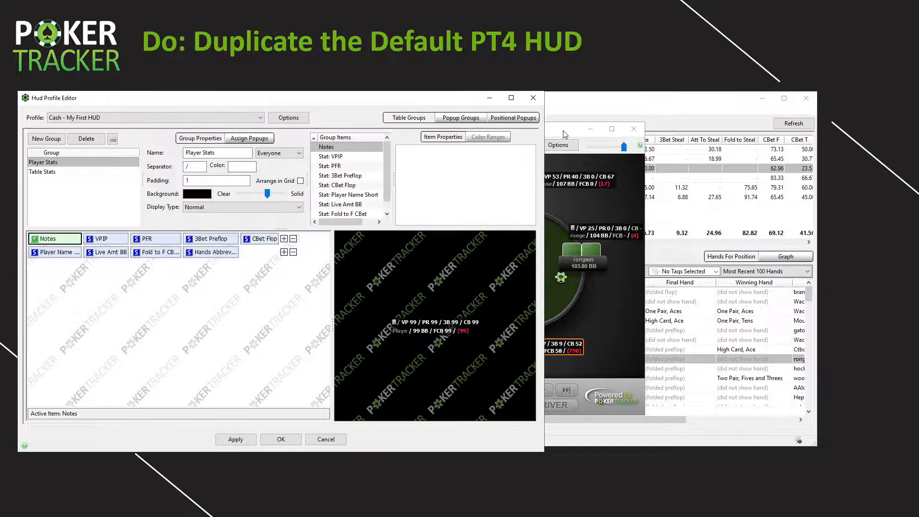
drag(786, 122, 838, 100)
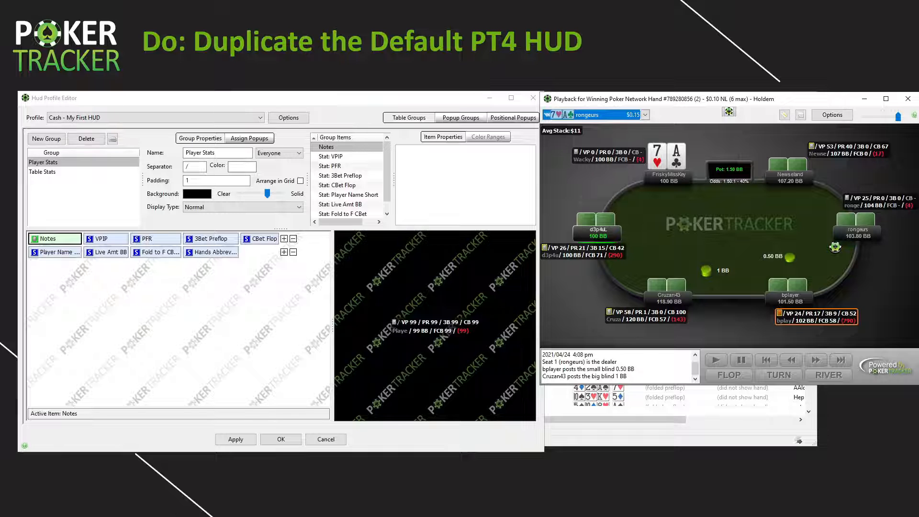
key(alt+Tab)
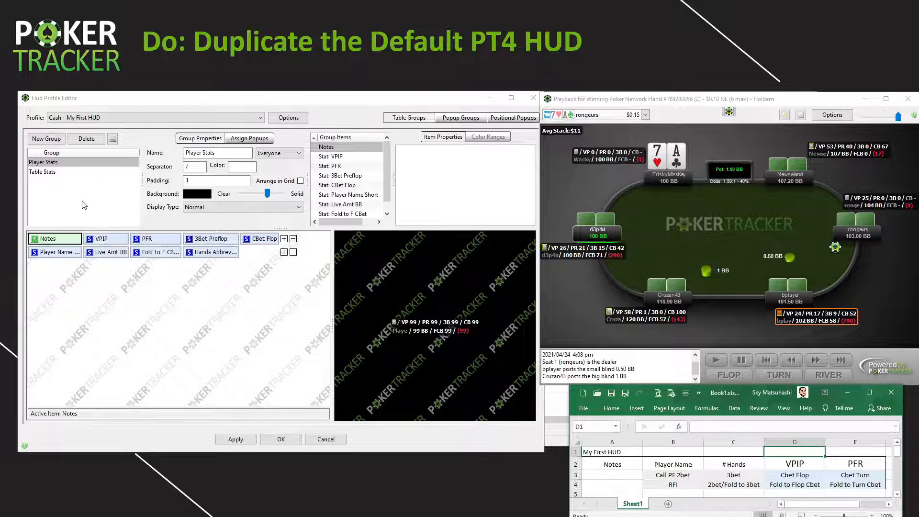
Examine the Player Stats and Table Stats groups and the options for whom the Player Stats group is shown
click(50, 167)
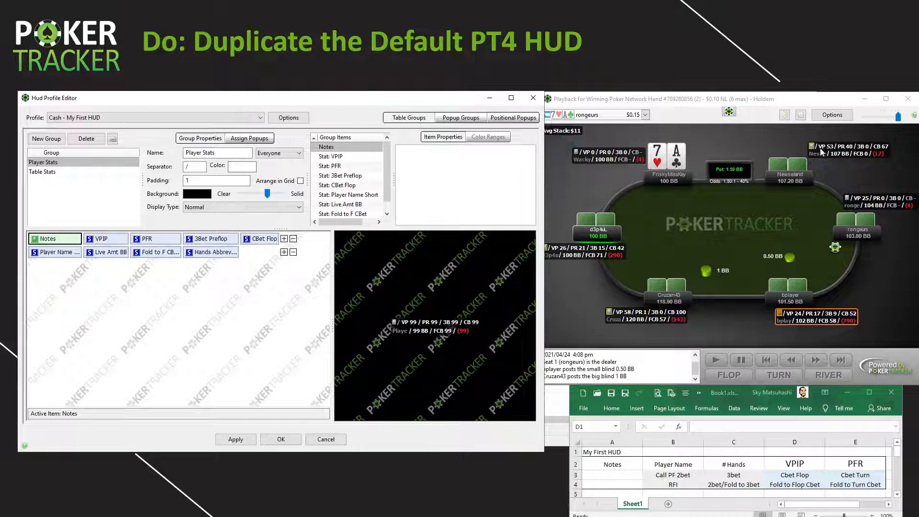
click(47, 172)
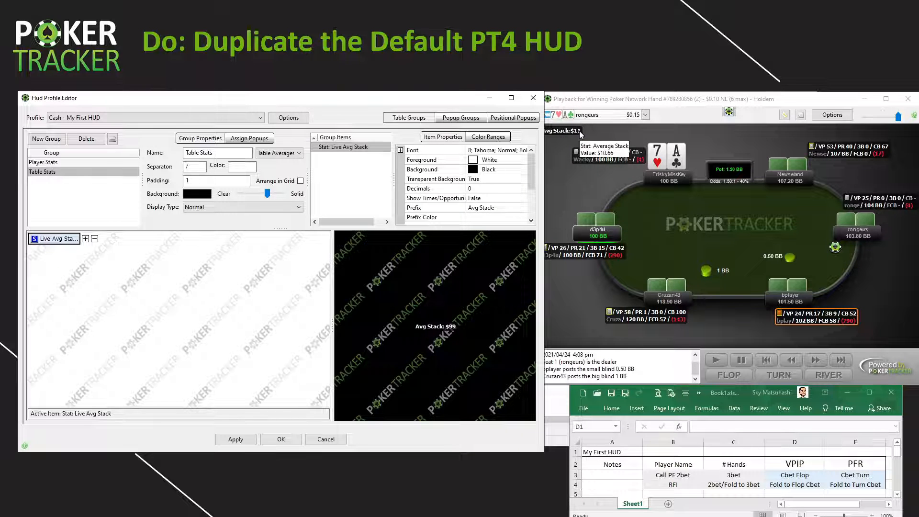
click(44, 162)
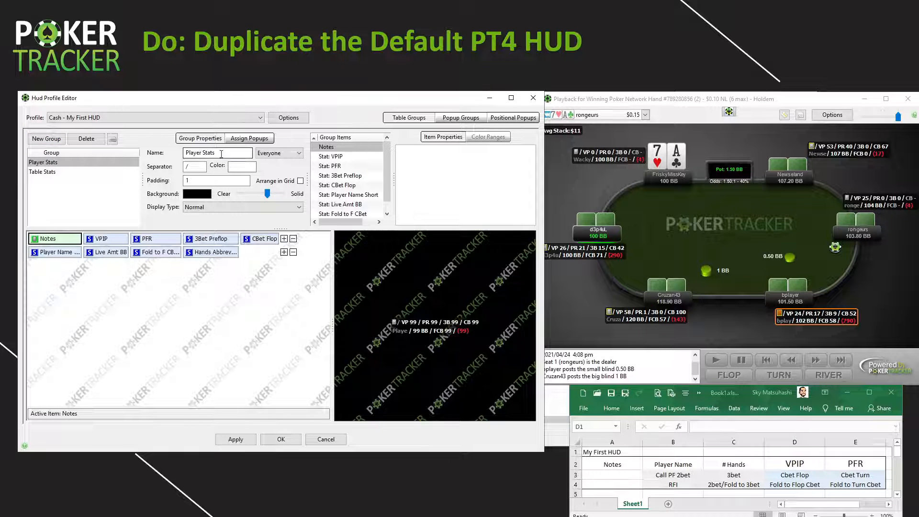
click(279, 154)
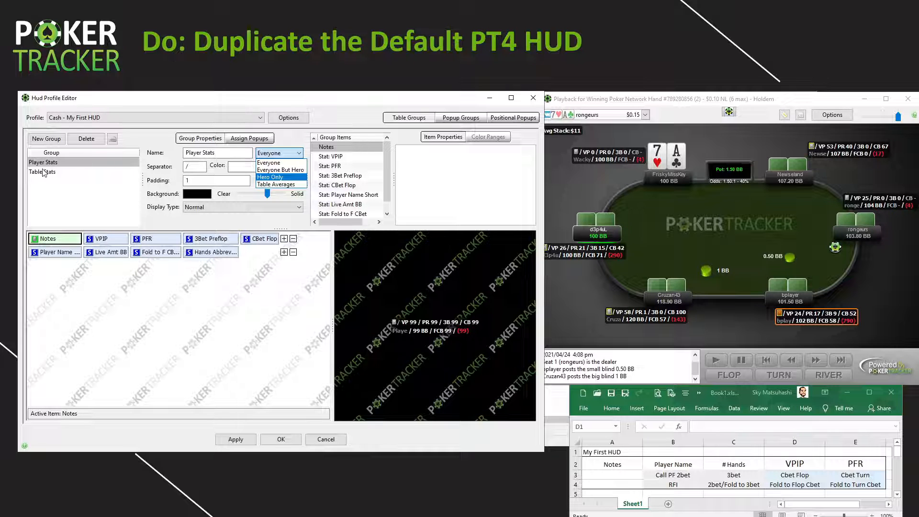
click(287, 157)
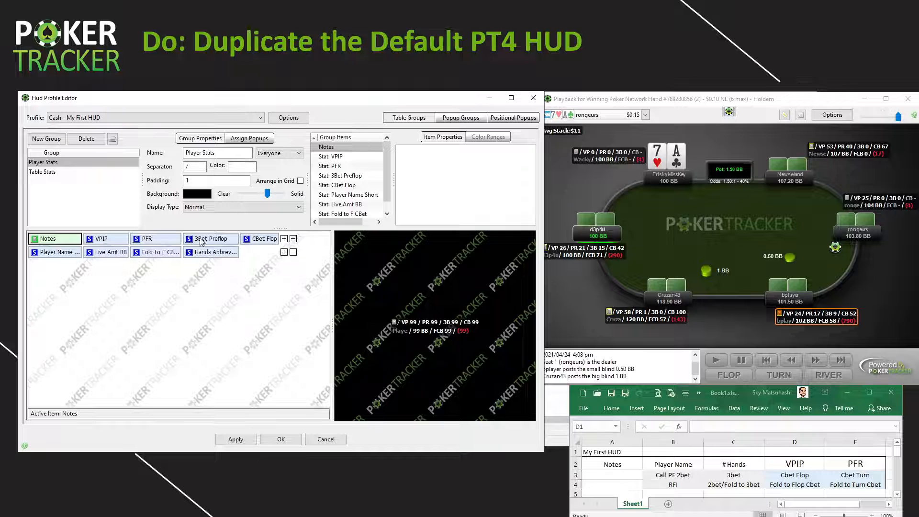
Try different separator characters for the Player Stats group, leave the separator empty, and check its colour choices without changing them
double_click(187, 167)
key(BackSpace)
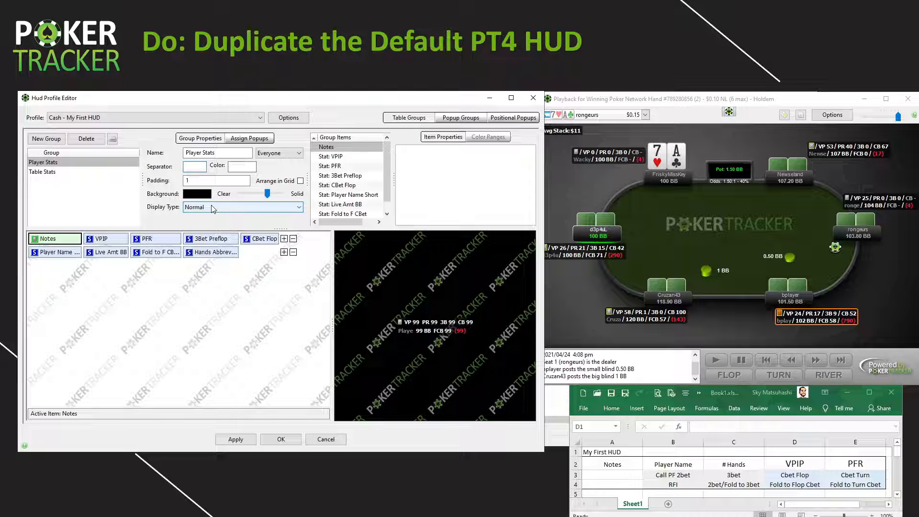
text(::)
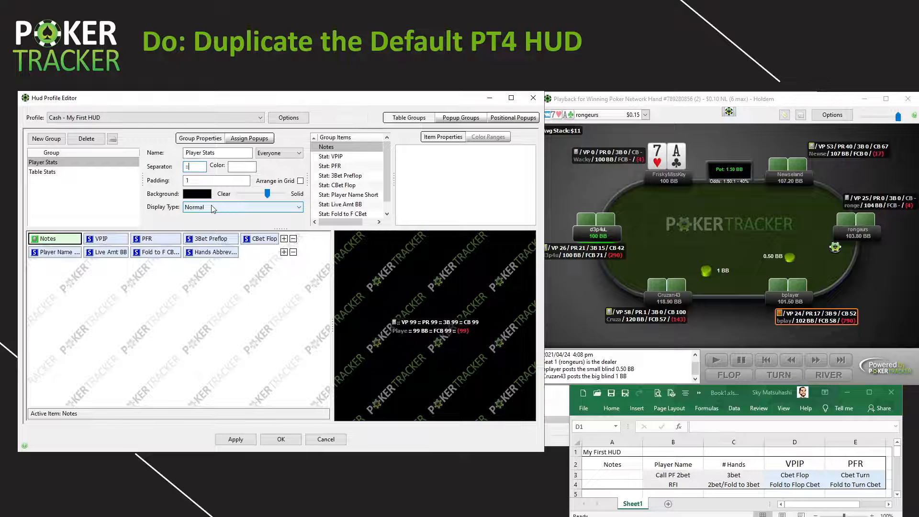
key(BackSpace)
key(BackSpace)
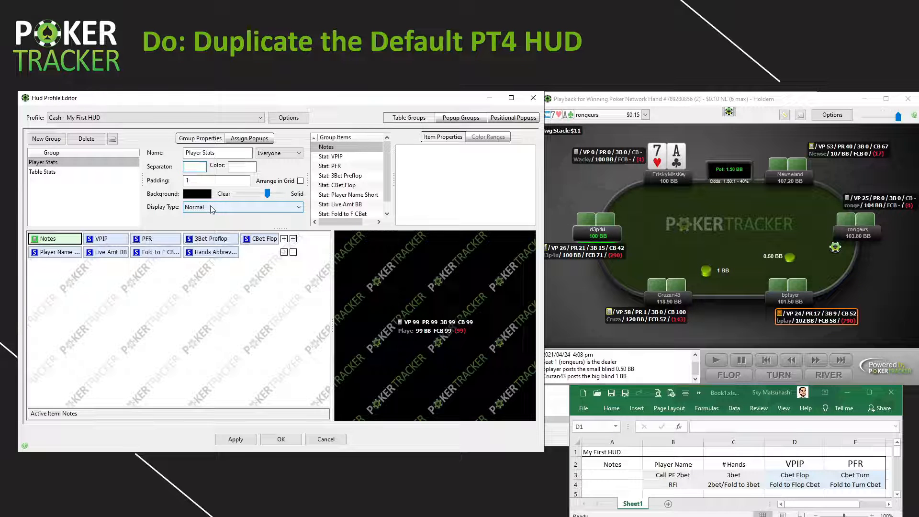
text(/)
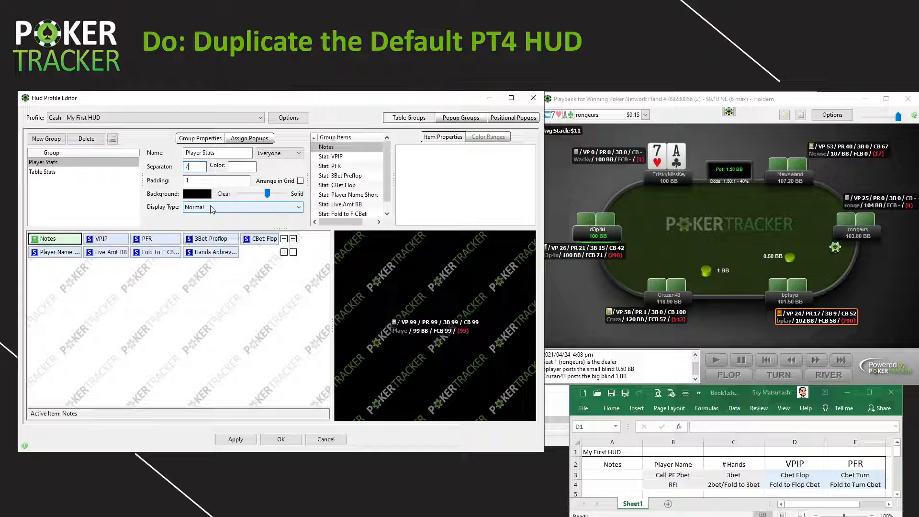
key(BackSpace)
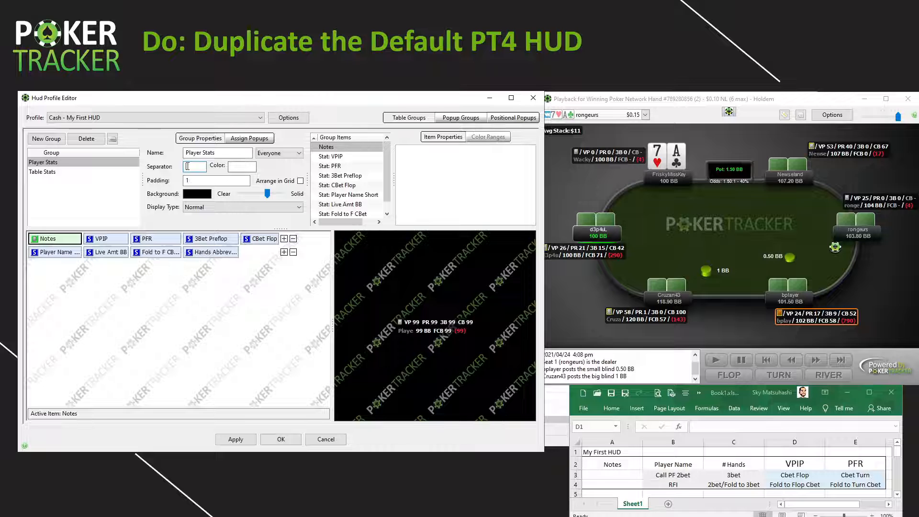
click(243, 168)
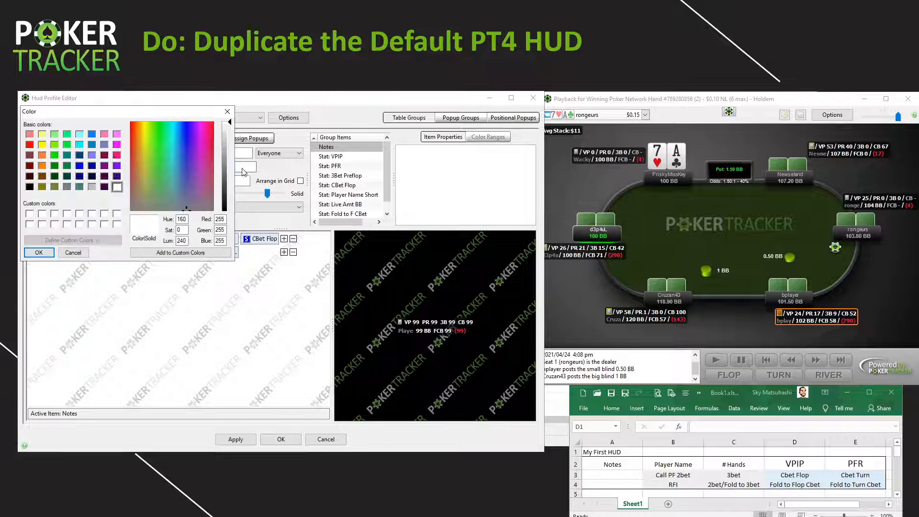
click(227, 112)
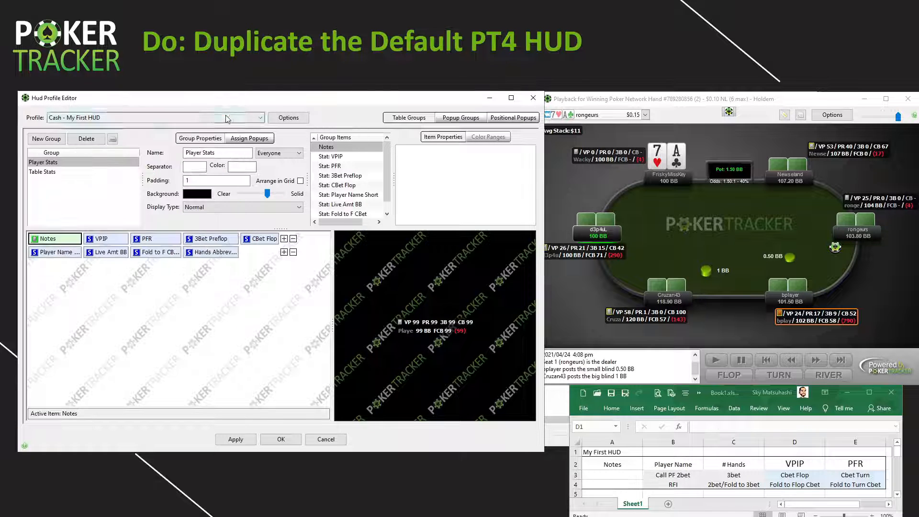
Try a padding of 0 for the Player Stats group, and set it to 20
click(189, 182)
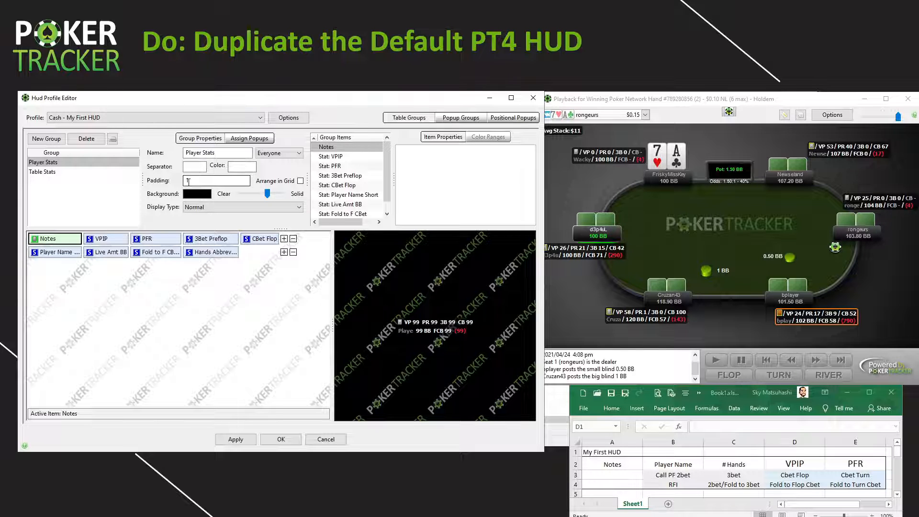
double_click(188, 182)
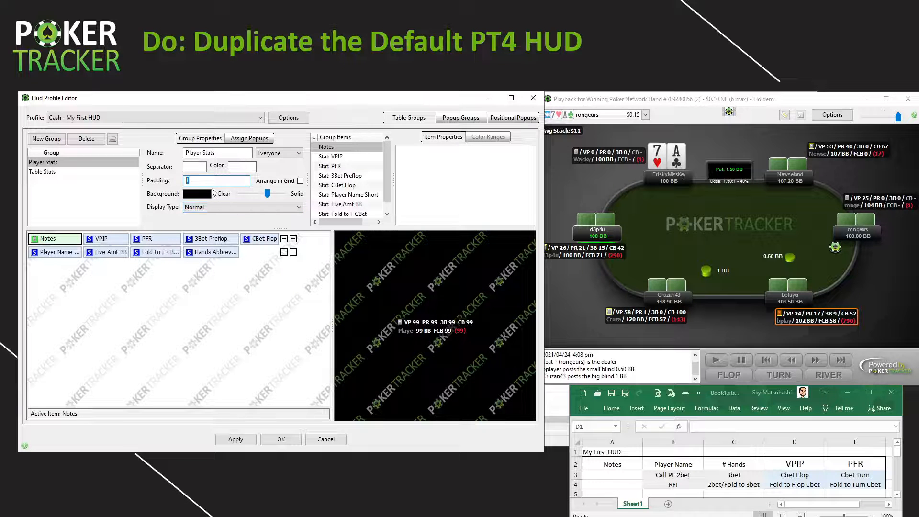
text(0)
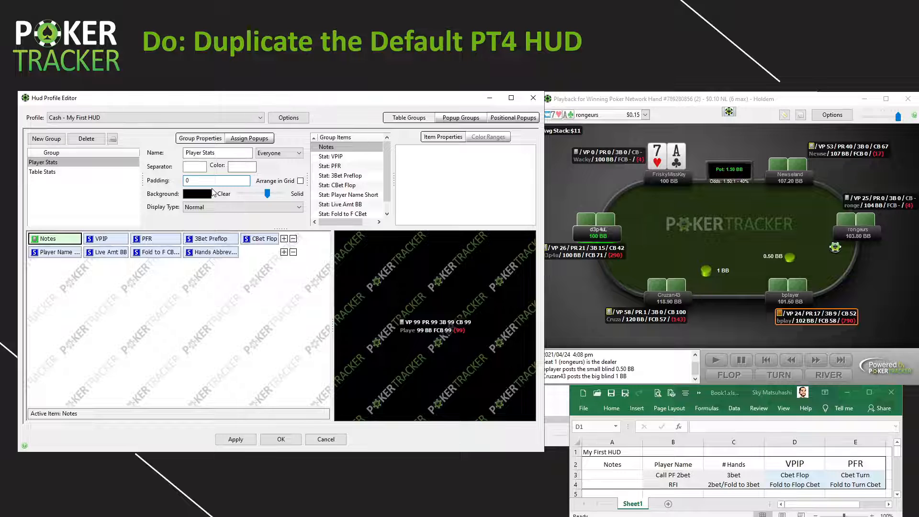
double_click(184, 185)
text(20)
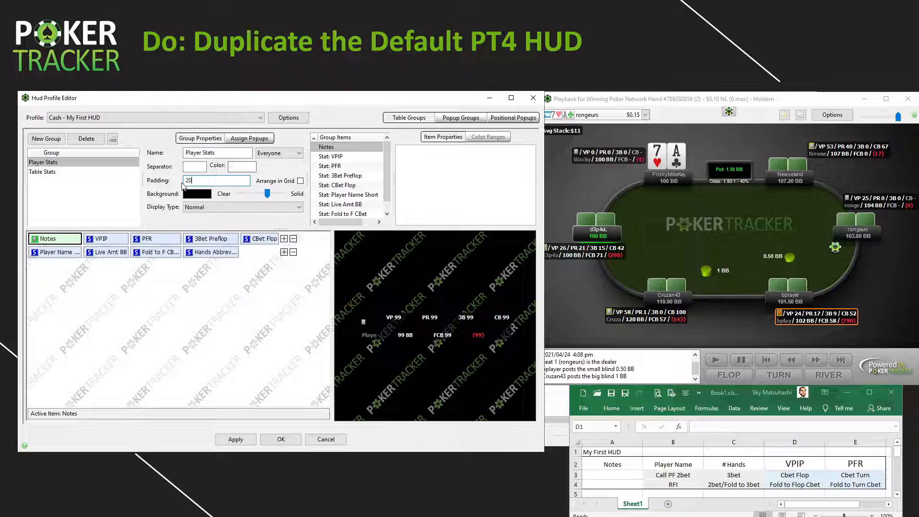
Set the Player Stats group's padding to 0
key(BackSpace)
key(BackSpace)
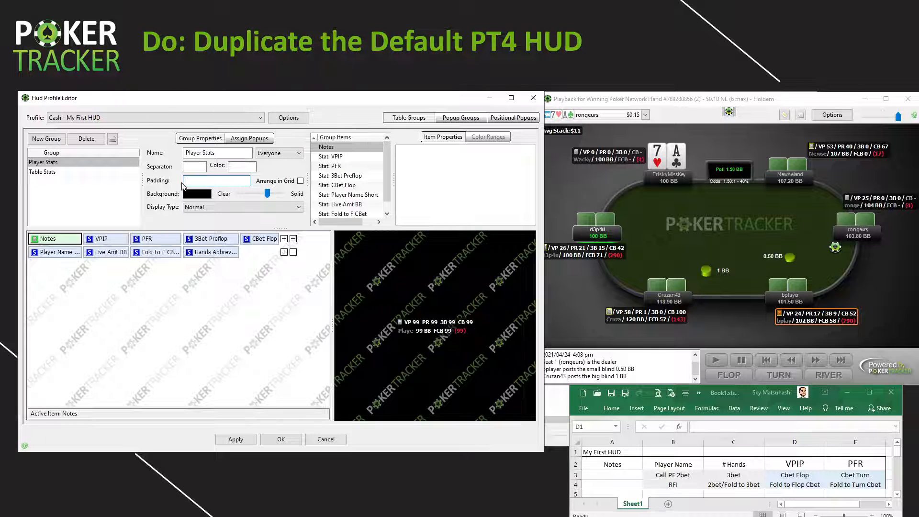
text(0)
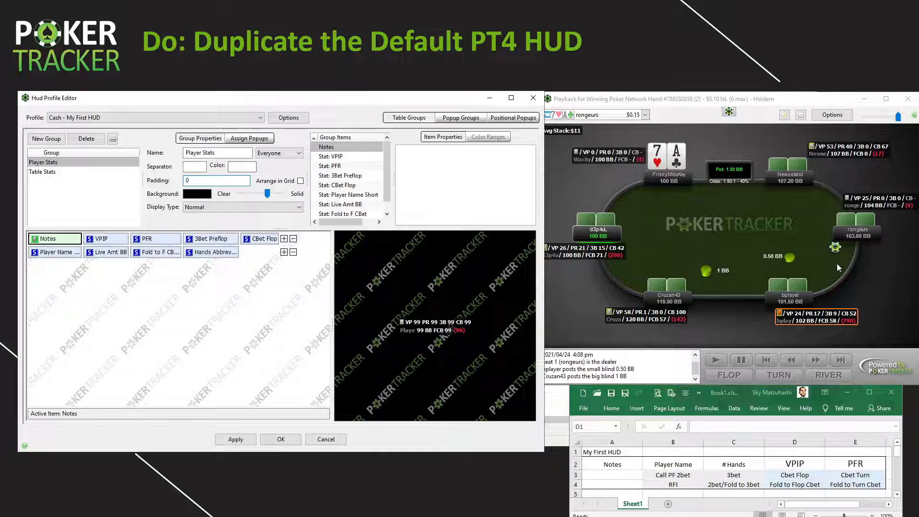
Switch the replayer table's HUD profile to Cash - My First HUD and apply the profile edits to it
click(622, 262)
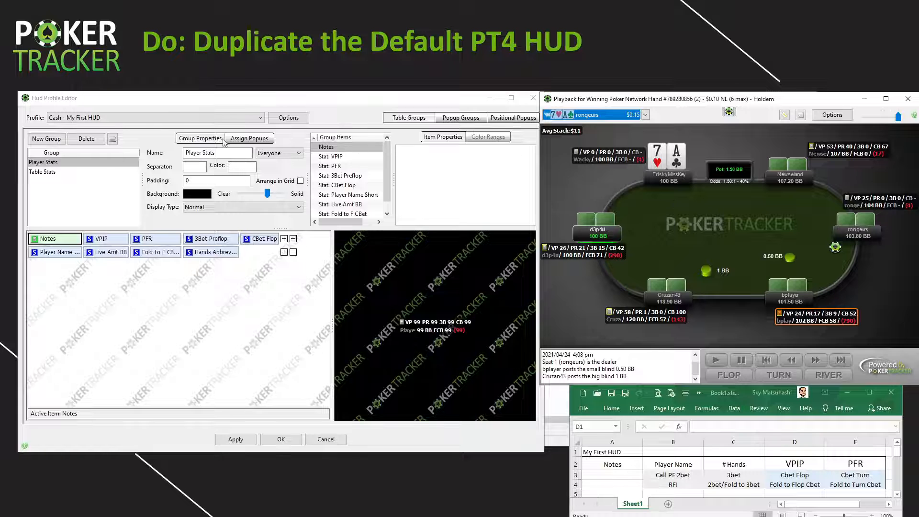
click(729, 113)
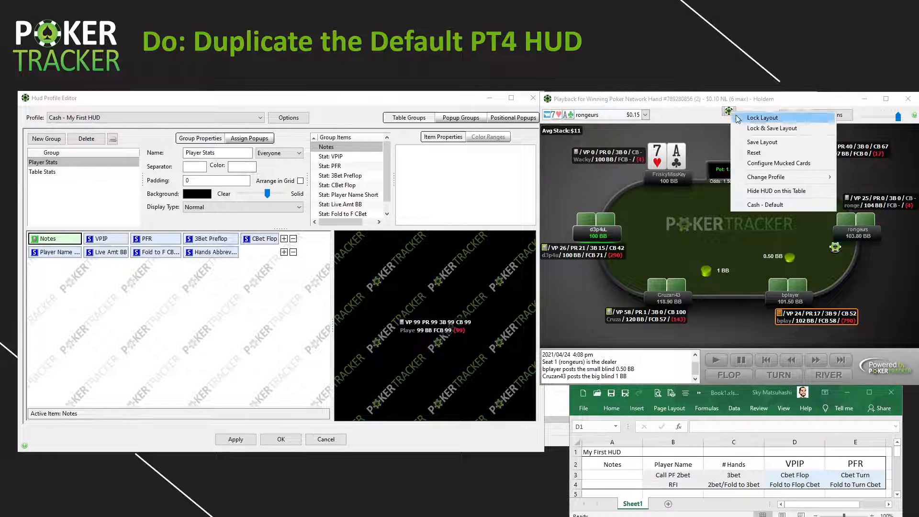
mouse_move(764, 181)
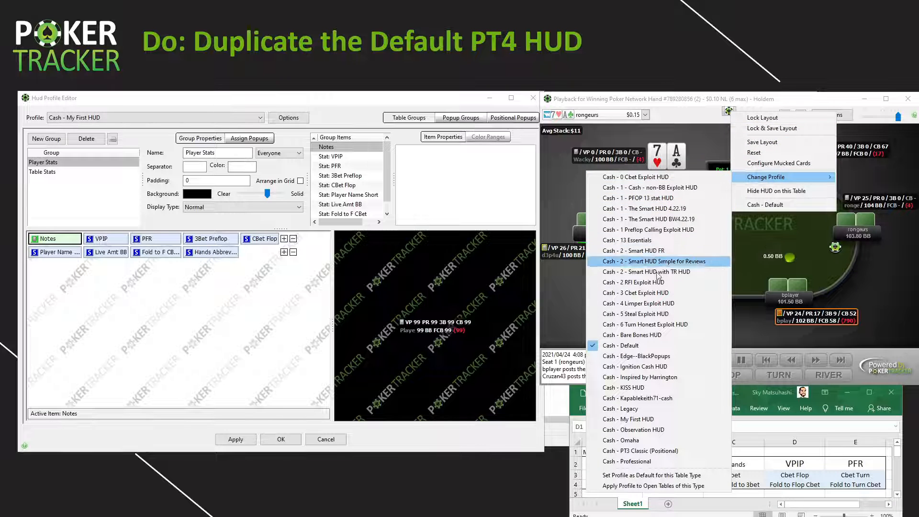
click(648, 420)
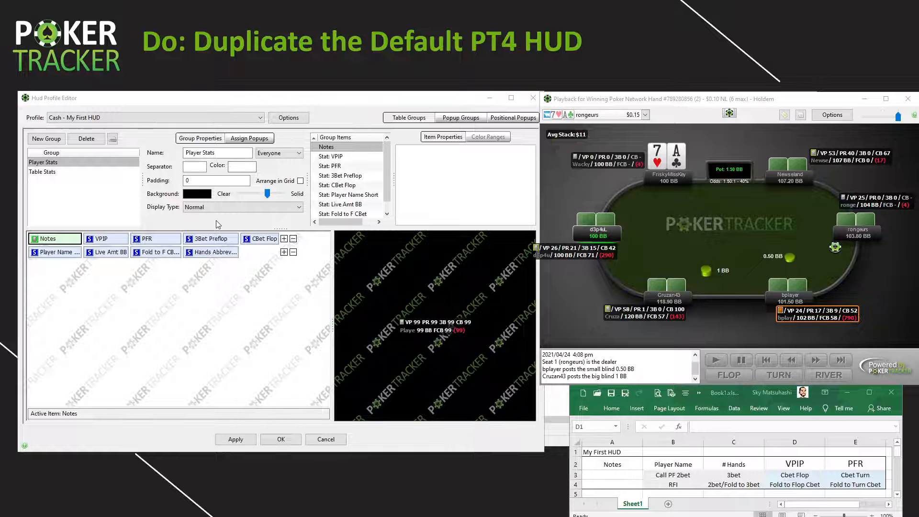
click(235, 440)
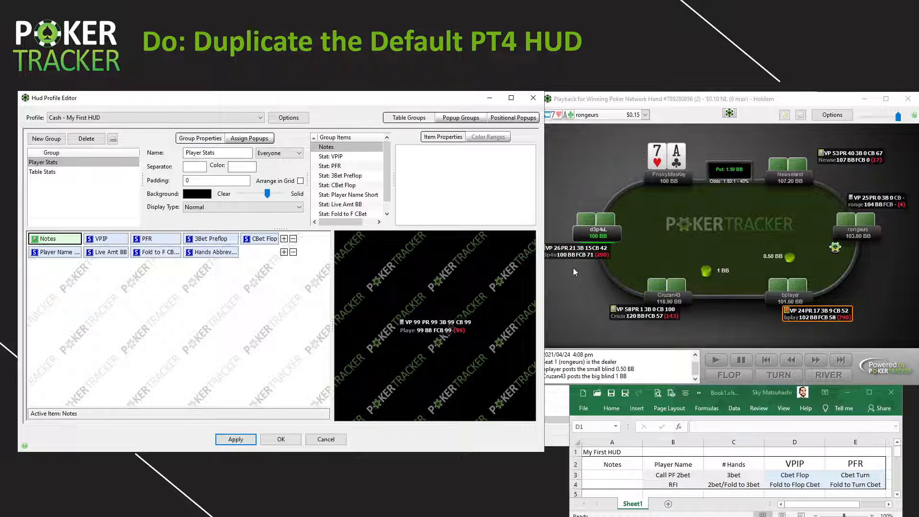
Try a fully solid background for the Player Stats group, and settle on a slightly less solid opacity
mouse_move(573, 255)
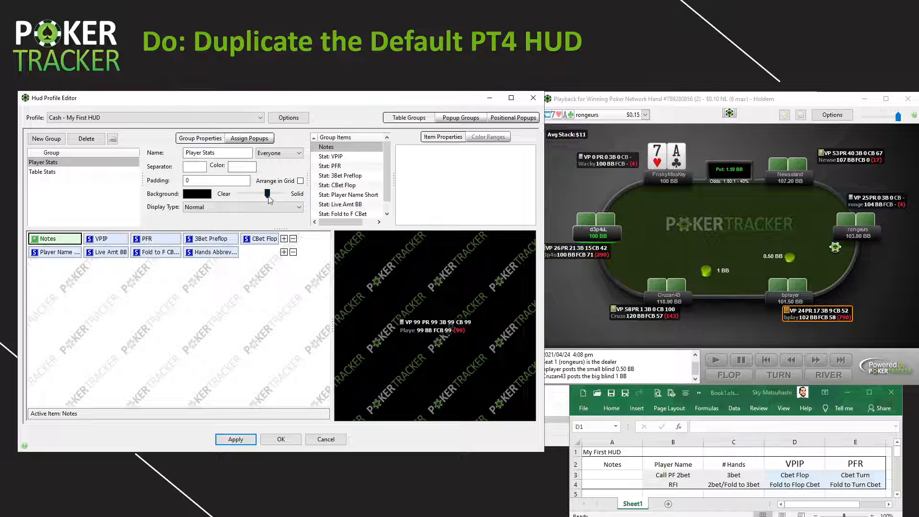
drag(267, 194, 430, 299)
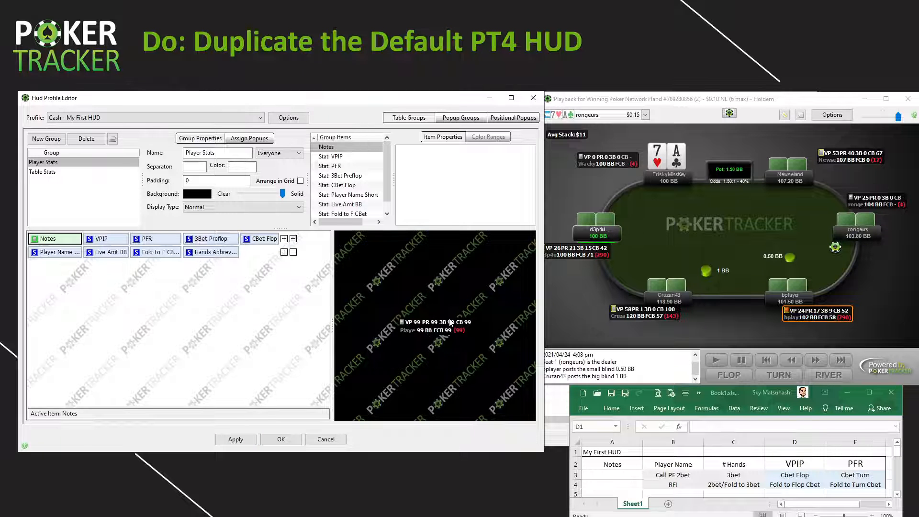
mouse_move(283, 194)
mouse_down()
mouse_move(238, 195)
mouse_move(275, 202)
mouse_up()
Try the Lower Opacity Until Mouse Over display type for the Player Stats group, then set it back to Normal and apply
click(208, 211)
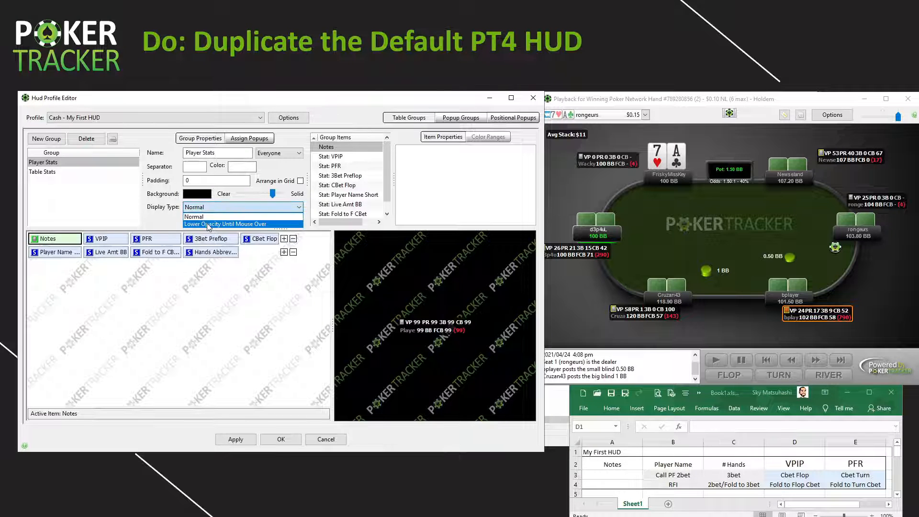
click(210, 225)
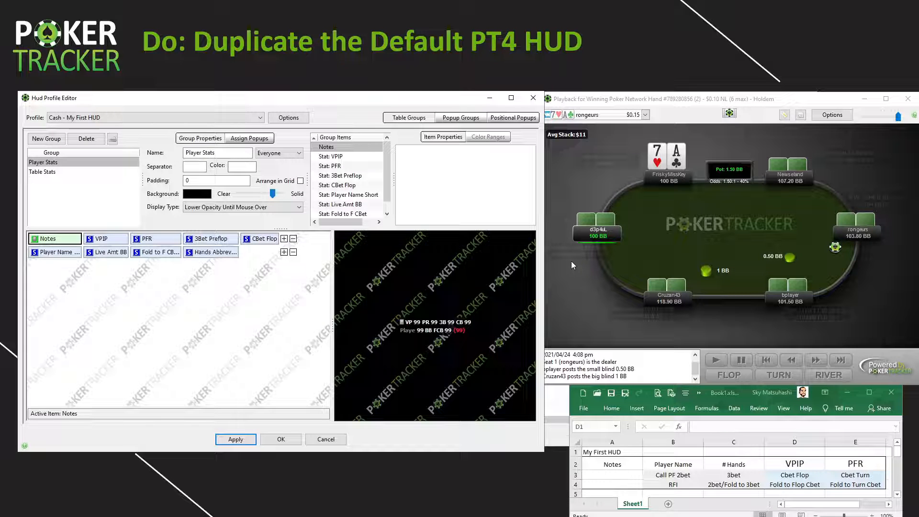
mouse_move(573, 251)
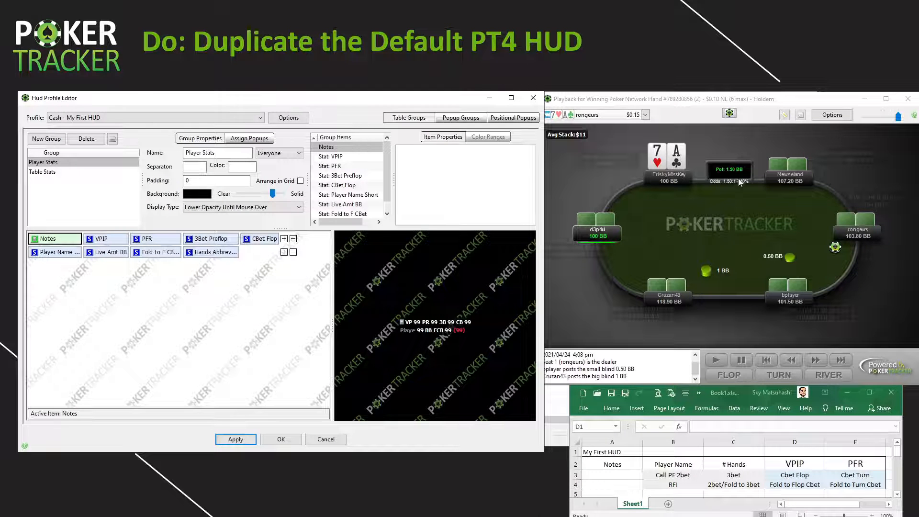
click(225, 208)
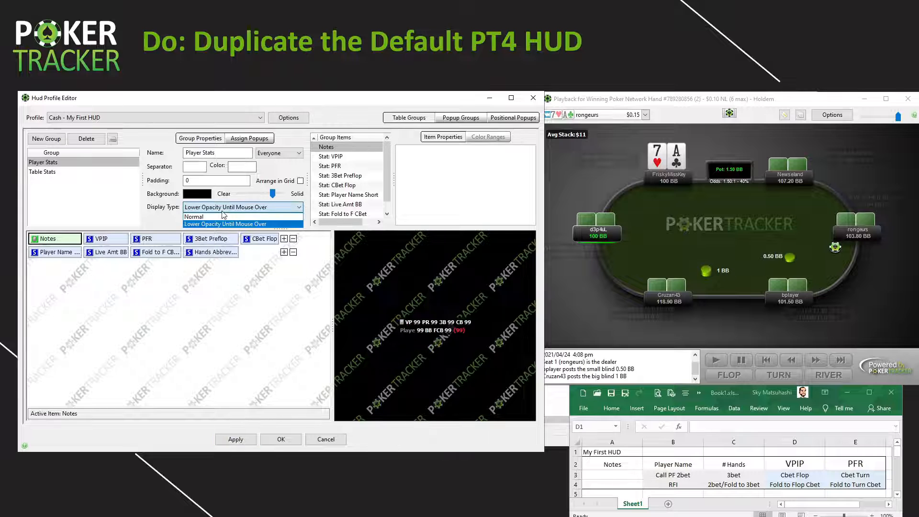
click(216, 217)
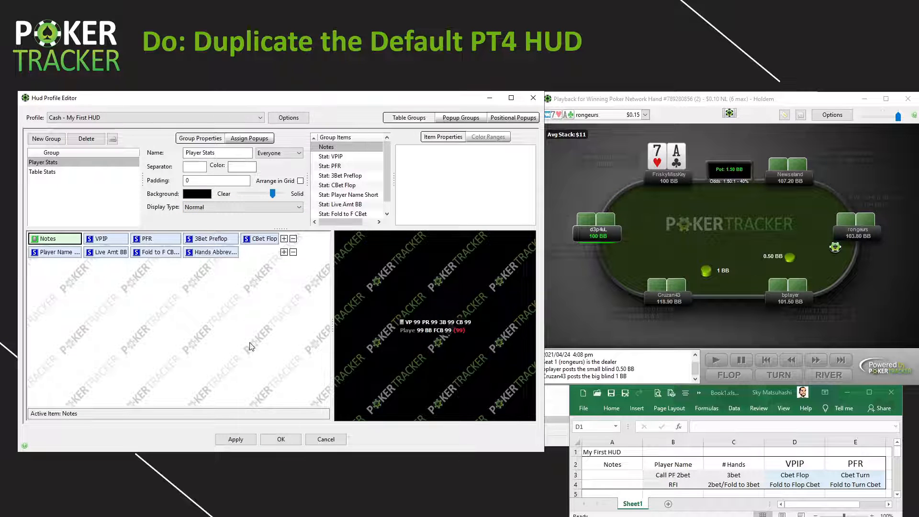
click(235, 439)
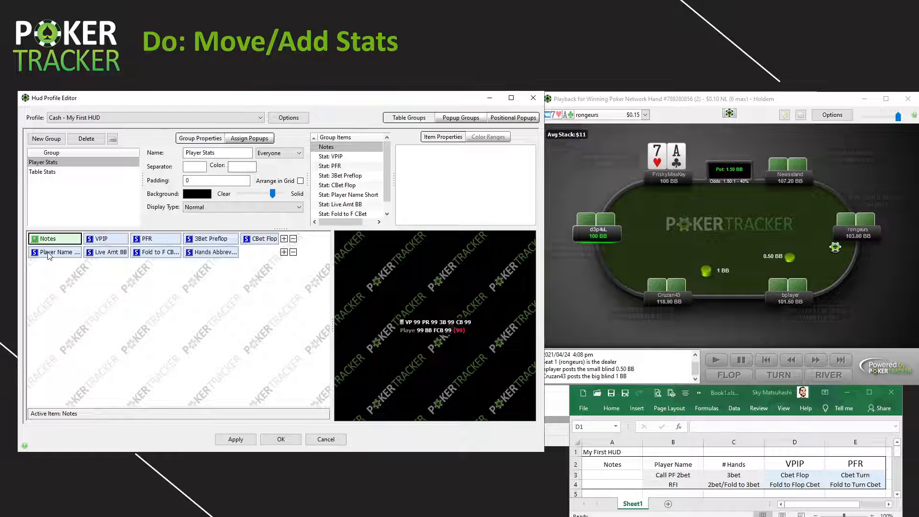
Move Player Name Short and Hands Abbreviated to the first line after Notes, and arrange the Player Stats group in a grid
drag(48, 256, 79, 244)
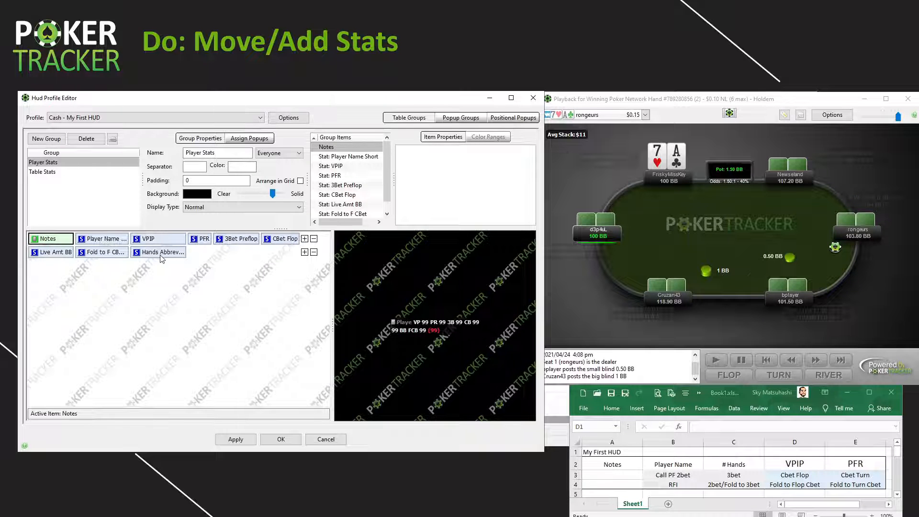
drag(162, 259, 124, 240)
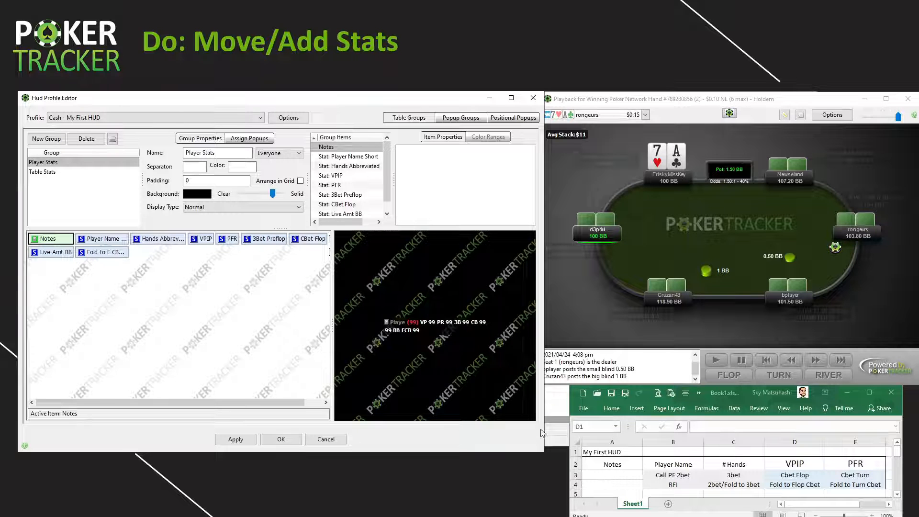
click(300, 182)
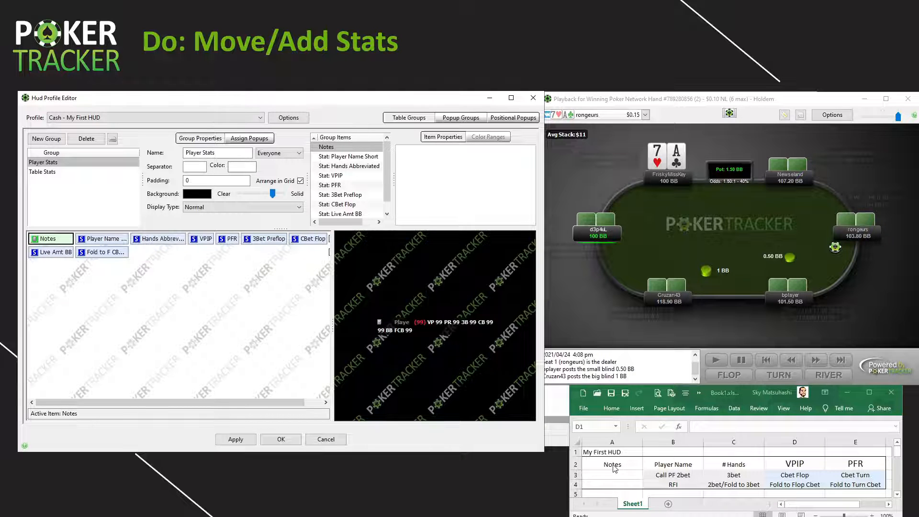
Widen the layout area, and add a blank text item as the first item of the second line
drag(333, 330, 349, 325)
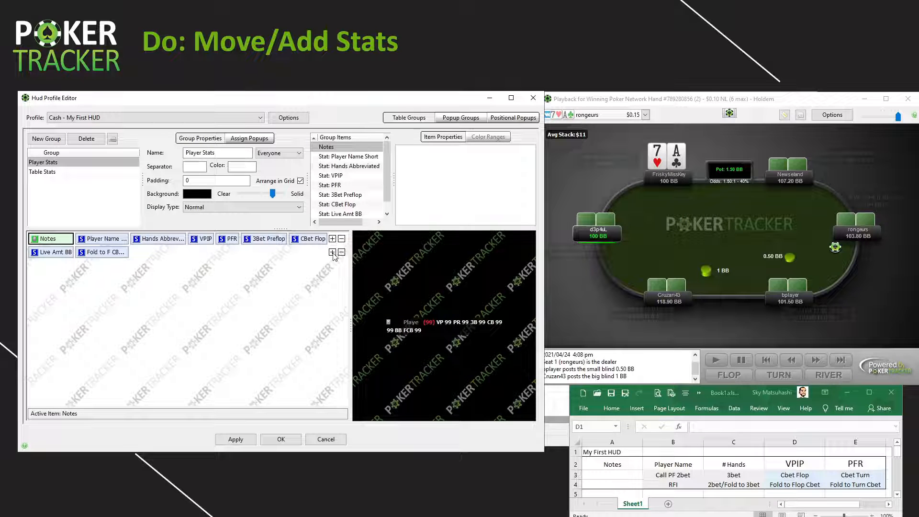
click(332, 252)
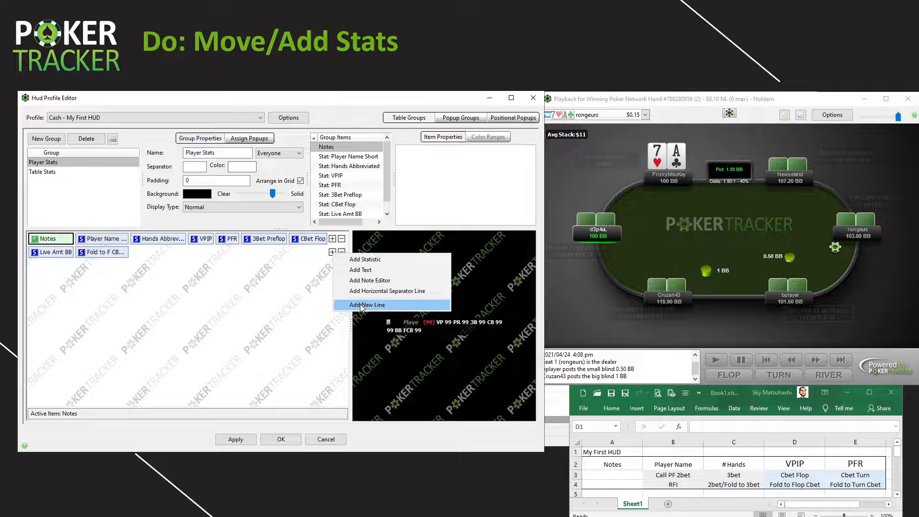
click(367, 271)
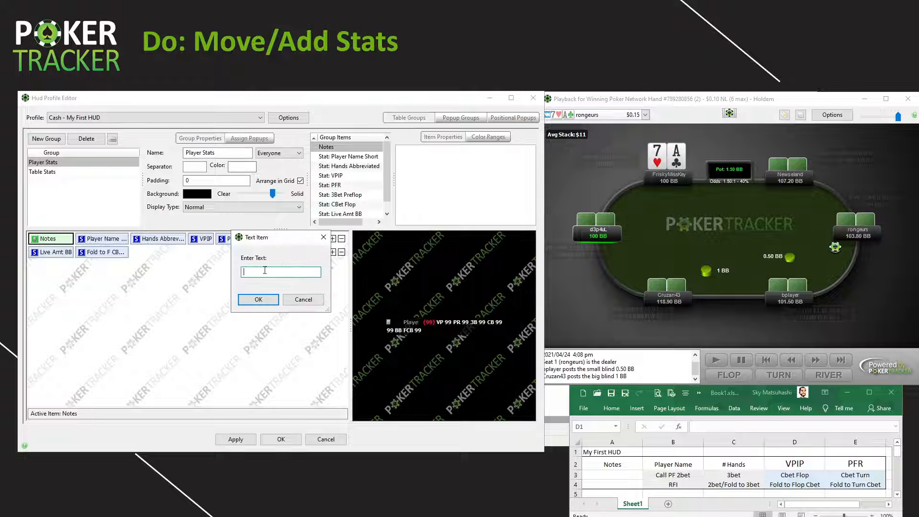
click(271, 299)
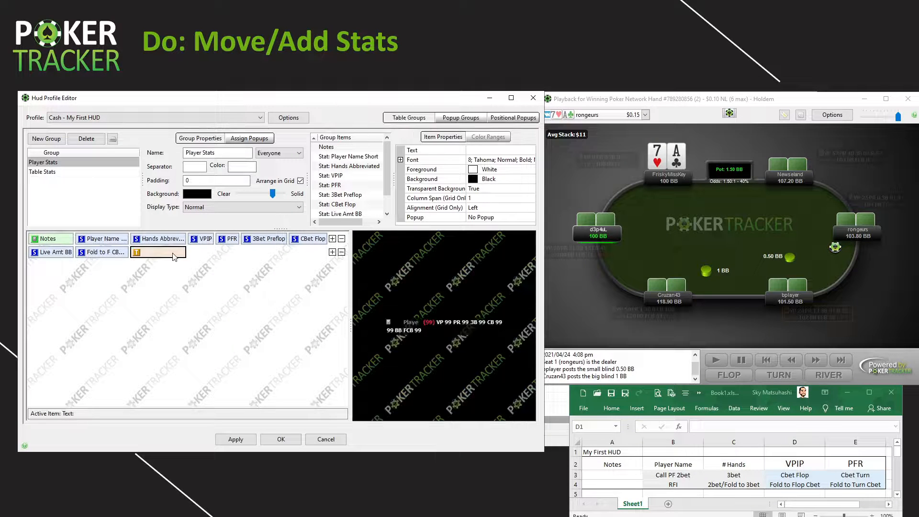
drag(174, 257, 42, 252)
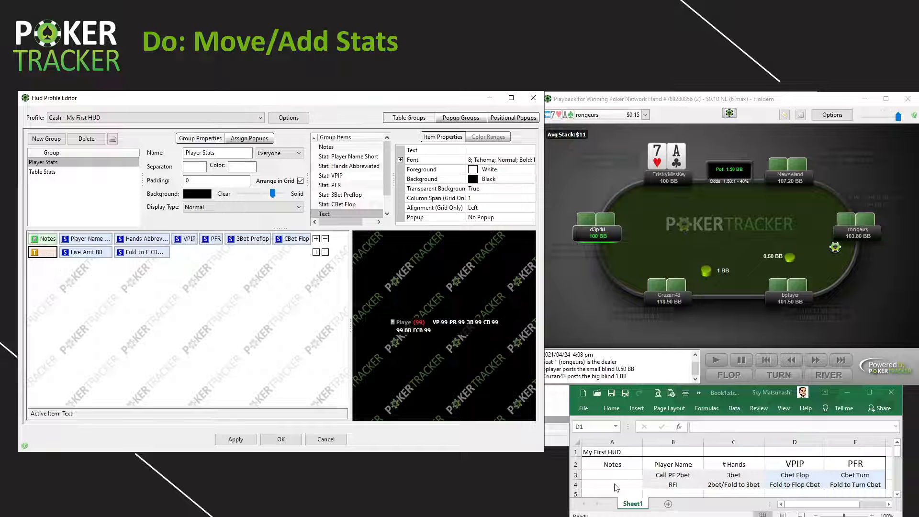
Add a third line to the Player Stats group that starts with a blank text item
click(316, 252)
click(348, 305)
click(316, 264)
click(340, 280)
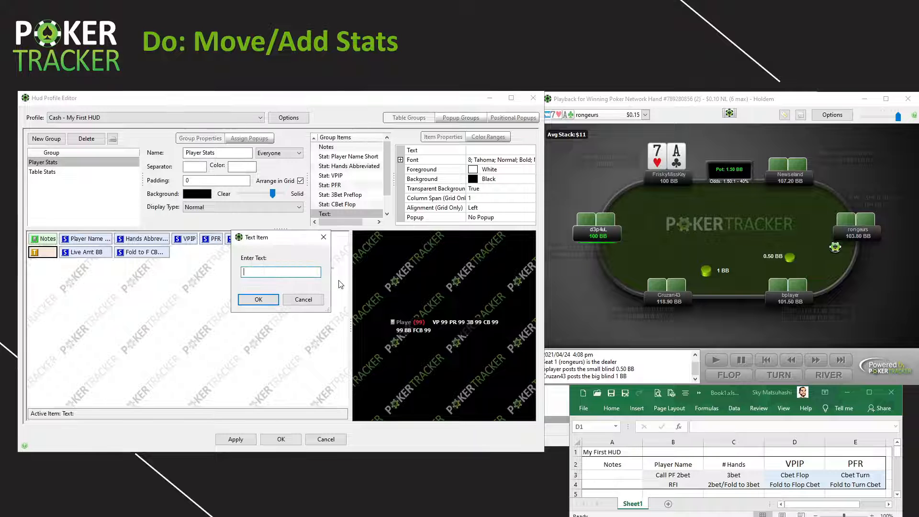
click(261, 300)
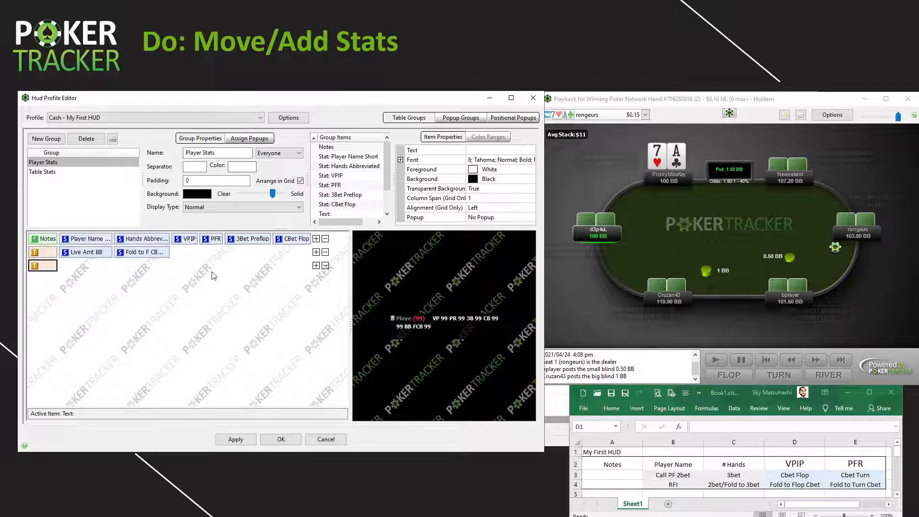
Add the Call PF 2Bet statistic to the second line and place it directly after the blank text item
click(317, 253)
click(344, 266)
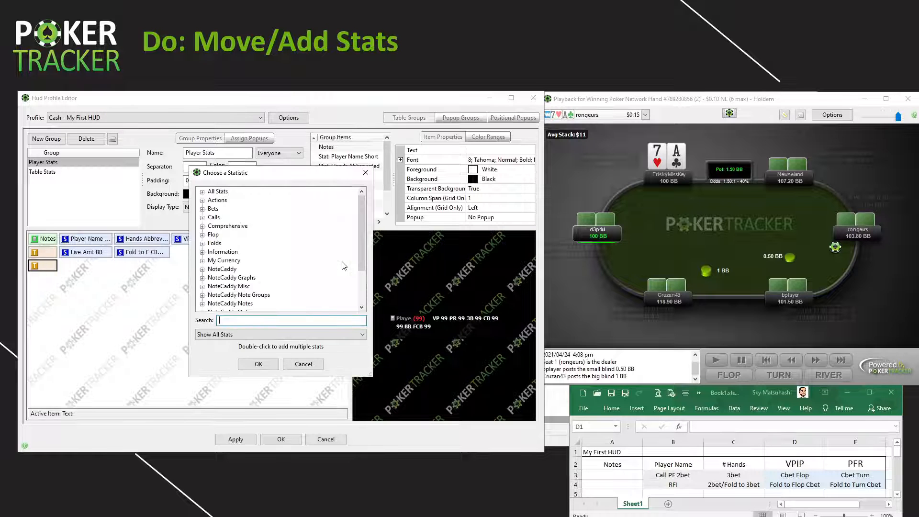
text(call pf)
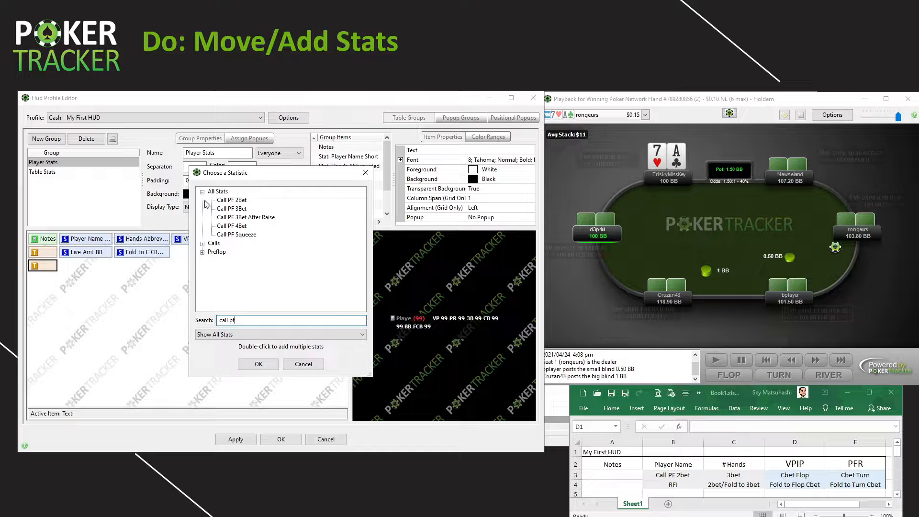
double_click(240, 201)
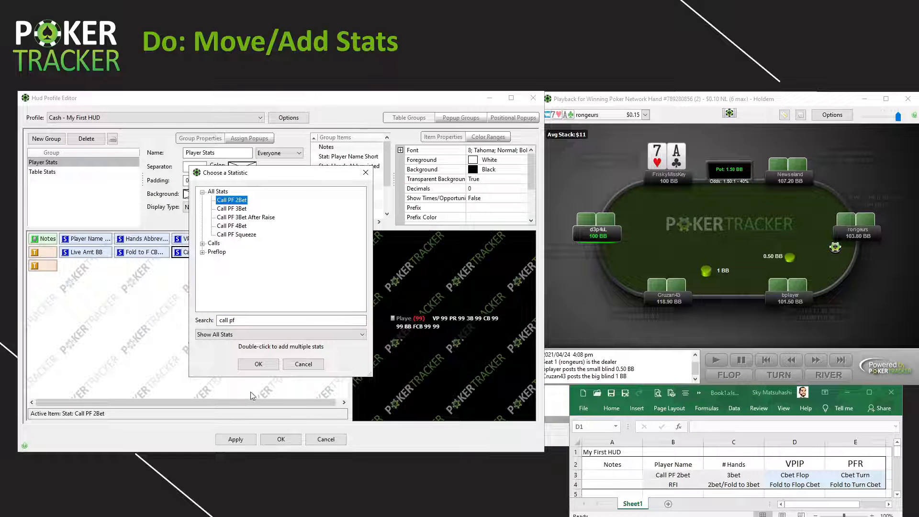
click(259, 364)
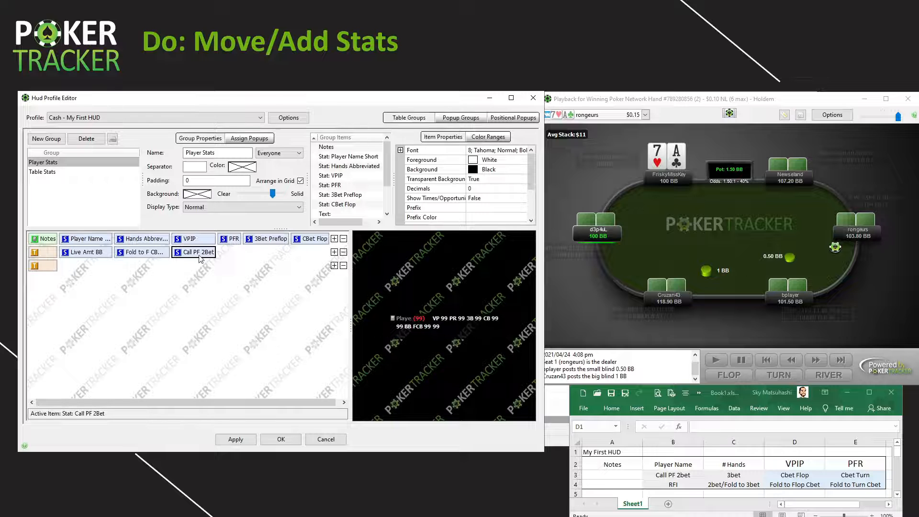
drag(199, 258, 86, 257)
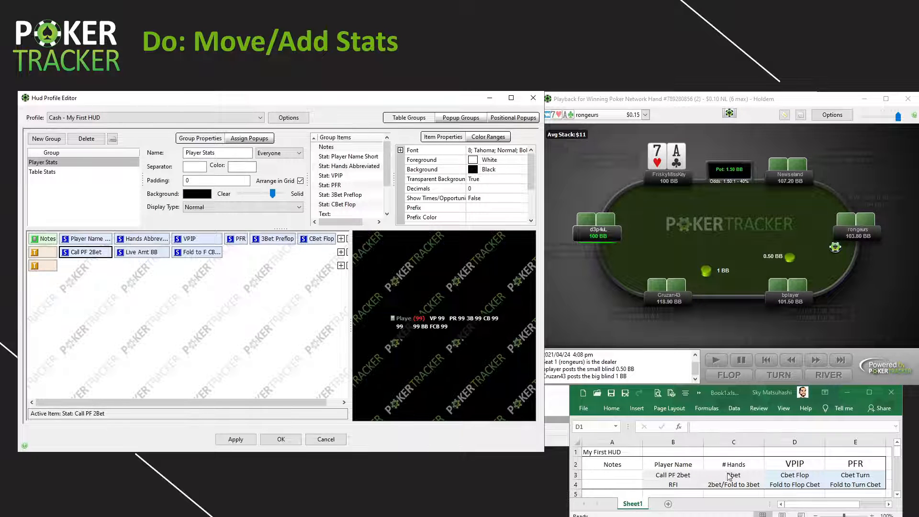
Move 3Bet Preflop and CBet Flop to the second line after Call PF 2Bet, and delete the Live Amt BB statistic
drag(281, 242, 144, 253)
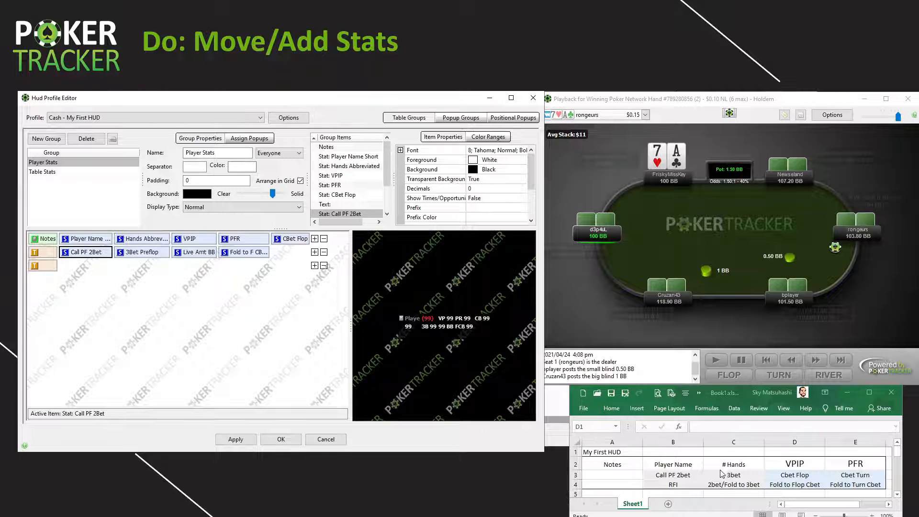
drag(290, 239, 180, 256)
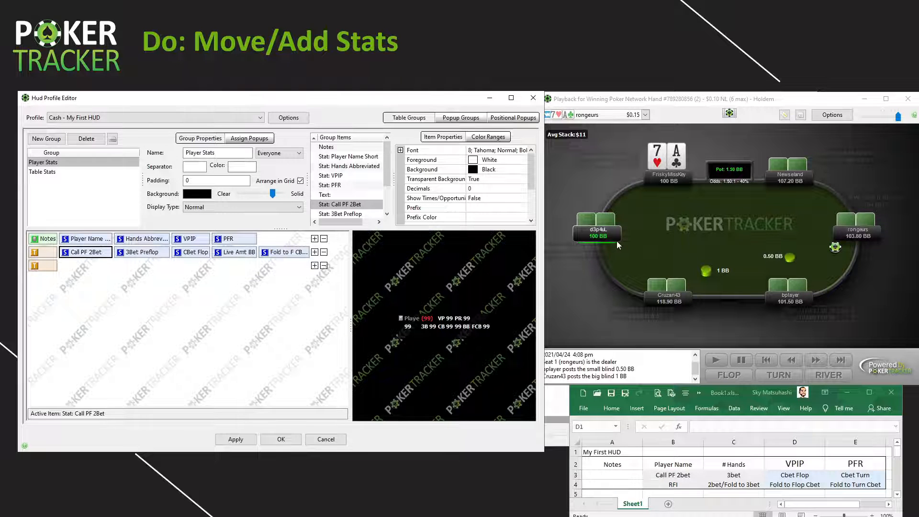
click(240, 254)
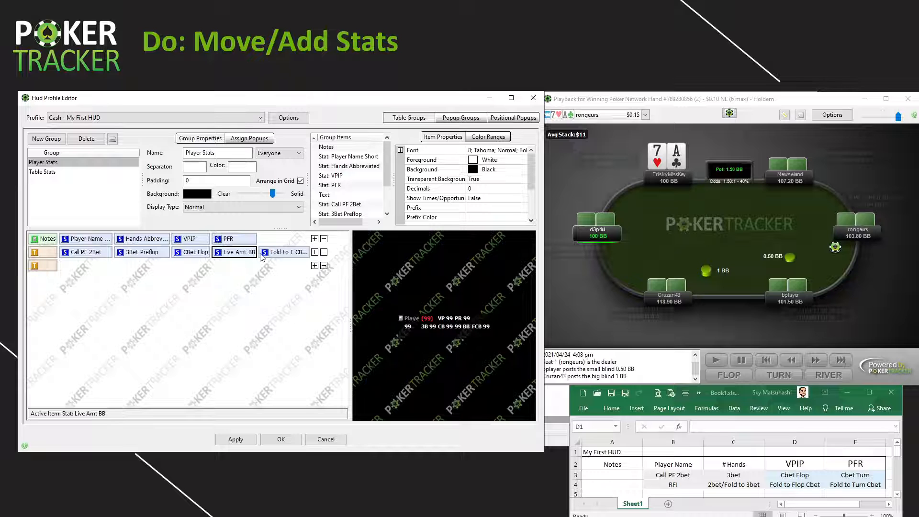
key(Delete)
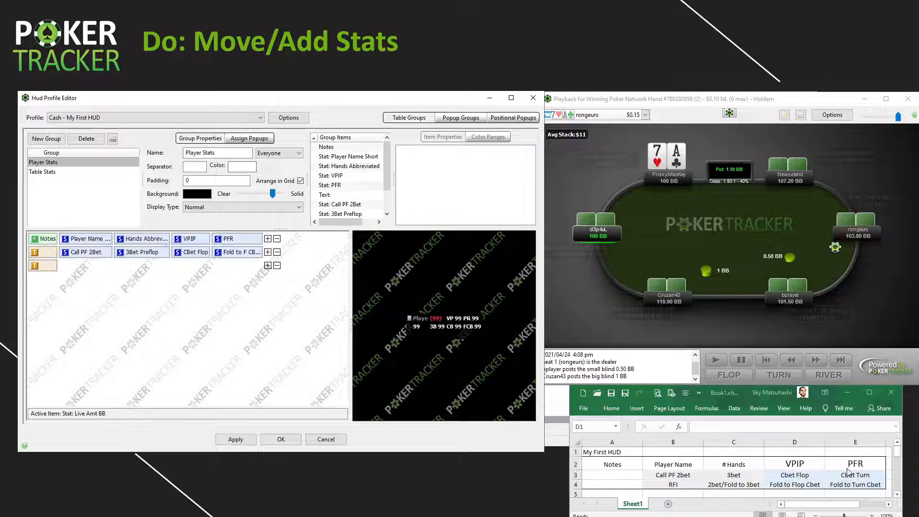
Add the CBet Turn statistic to the end of the second line of the Player Stats group
click(268, 253)
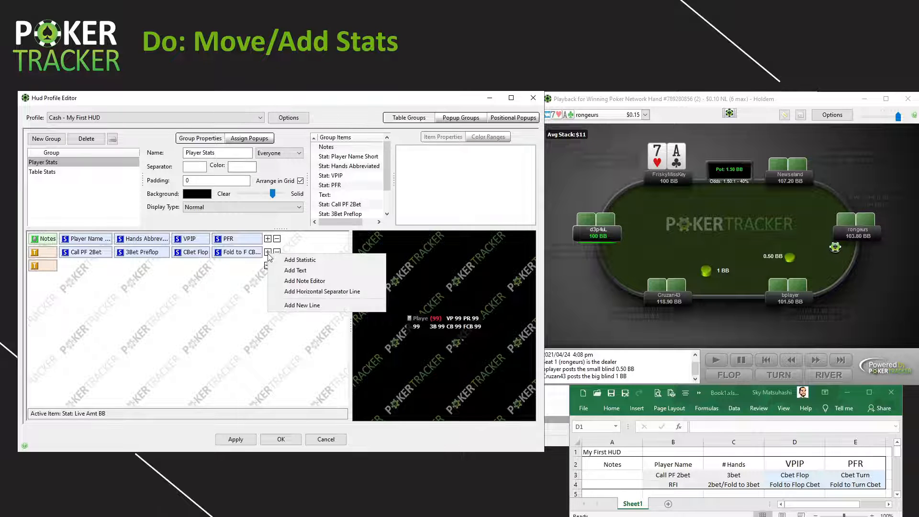
click(292, 260)
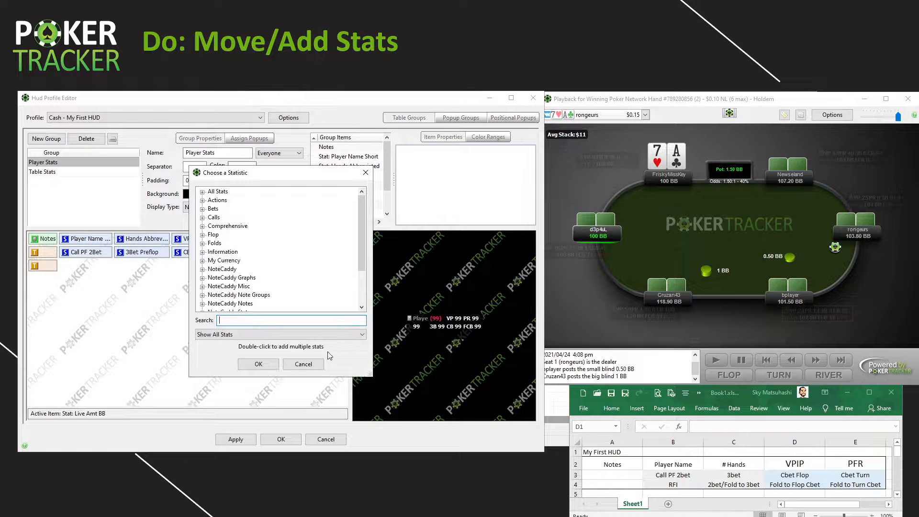
text(turn)
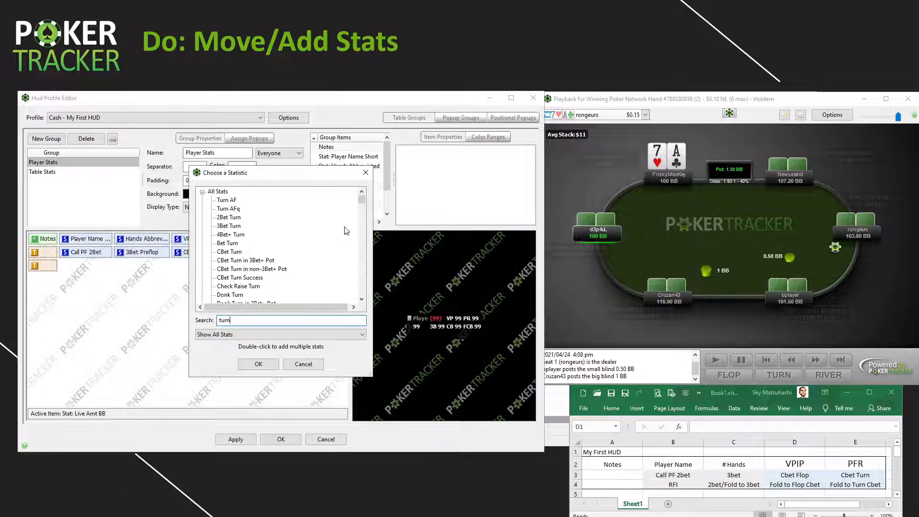
click(234, 253)
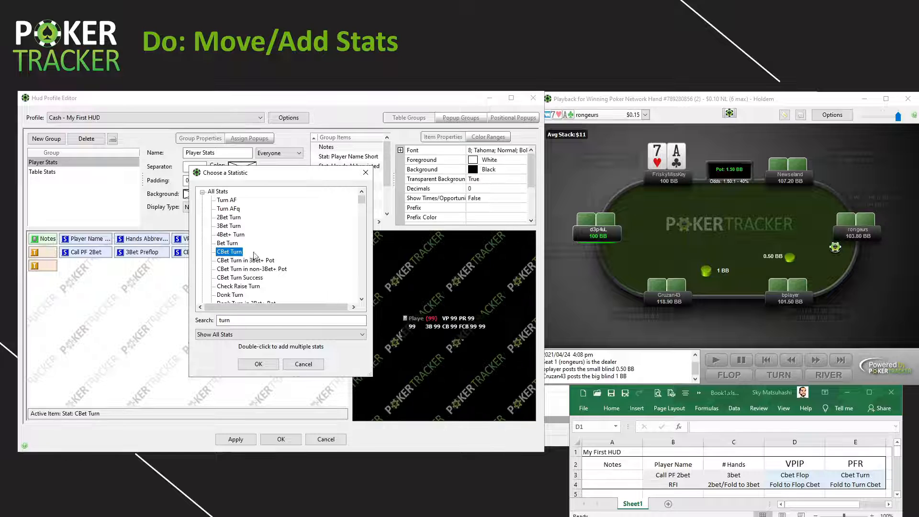
Find the Fold to T CBet statistic and add it to the end of the second line
mouse_move(363, 204)
mouse_down()
mouse_move(360, 261)
mouse_move(361, 205)
mouse_up()
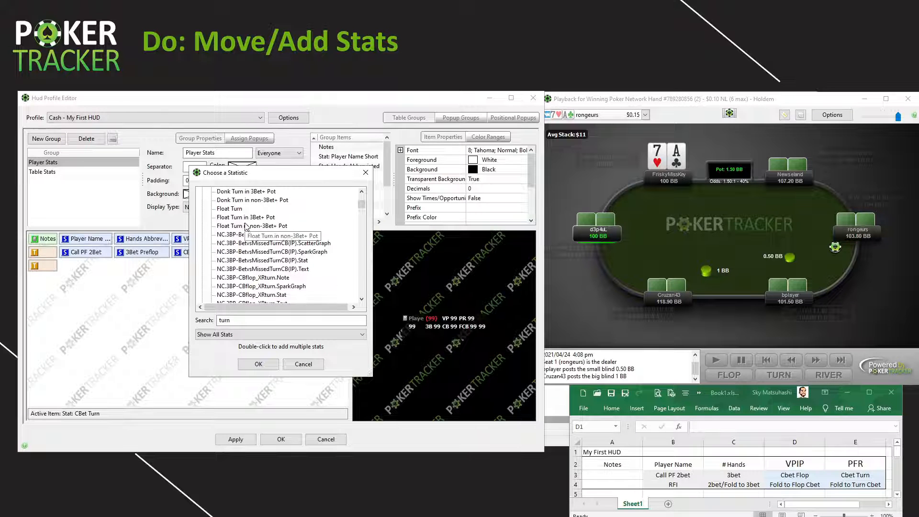
scroll(246, 227, up, 1)
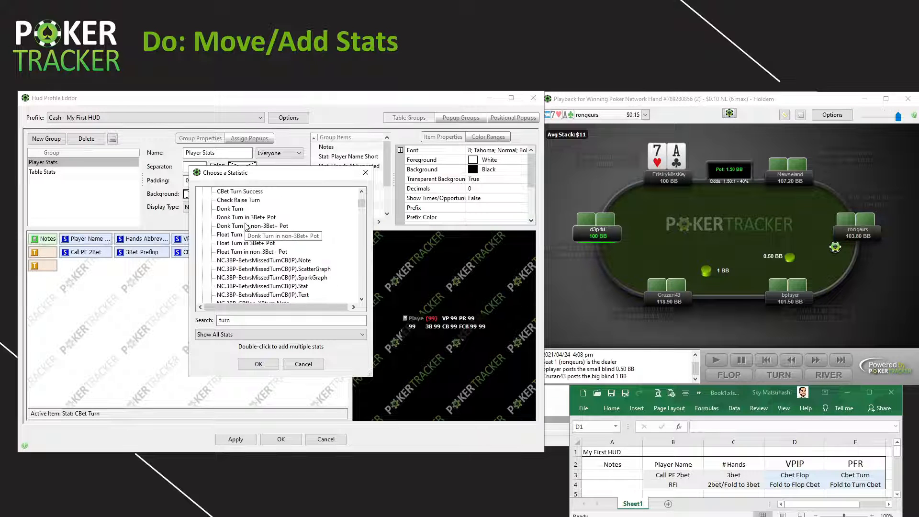
double_click(234, 321)
text(fold)
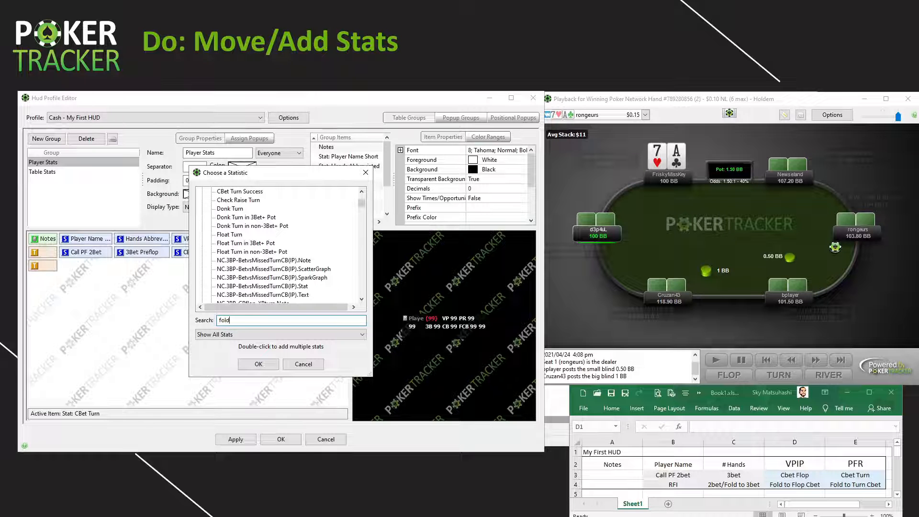
text( to t)
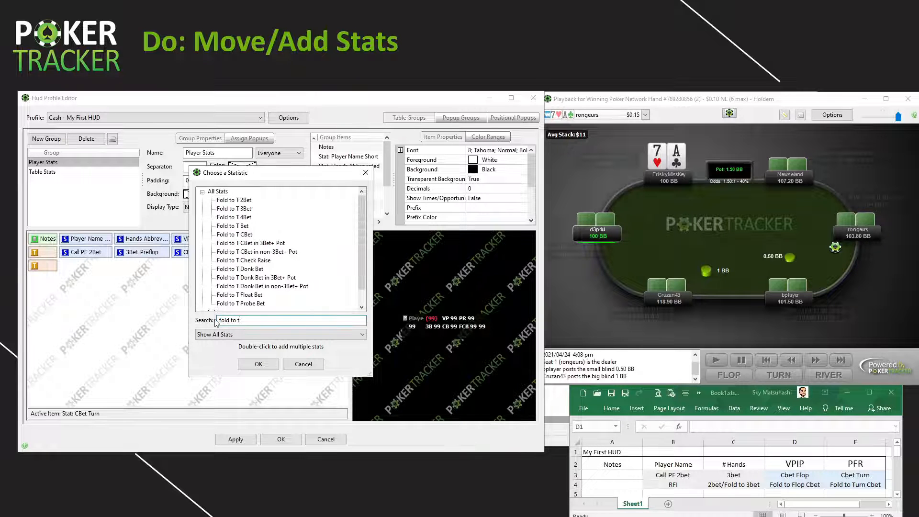
double_click(245, 235)
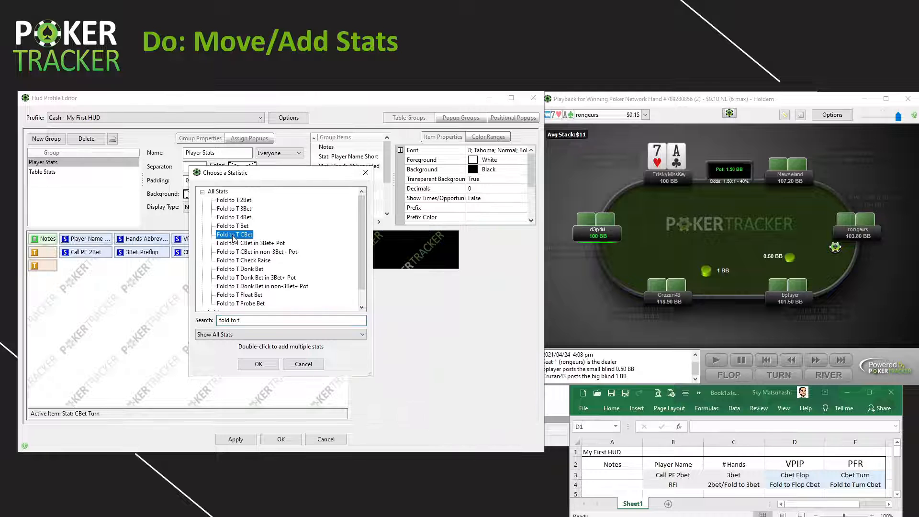
click(259, 364)
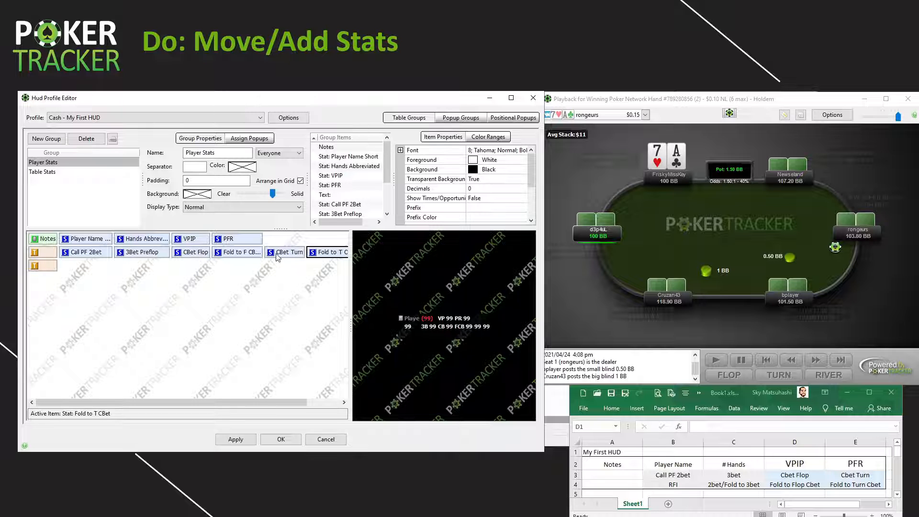
Place CBet Turn directly after CBet Flop, and move Fold to F CBet and Fold to T CBet to the third line
drag(275, 258, 211, 258)
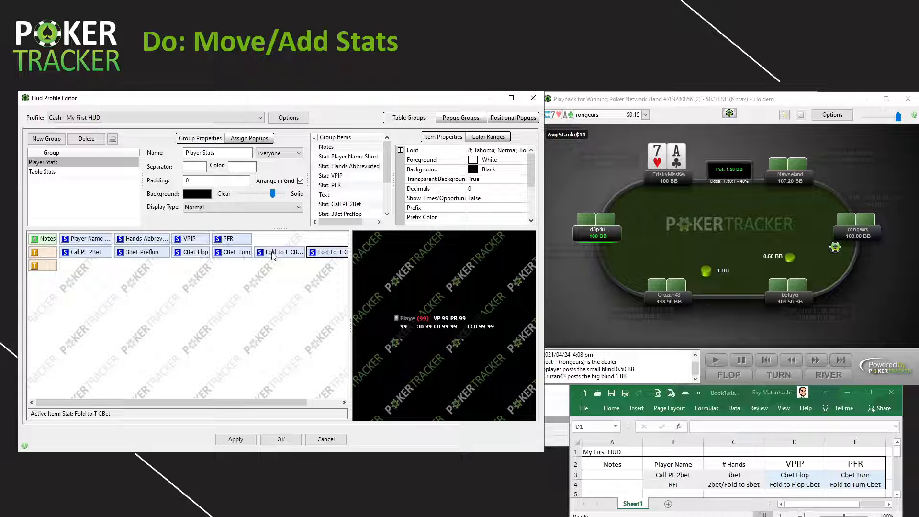
drag(261, 253, 59, 267)
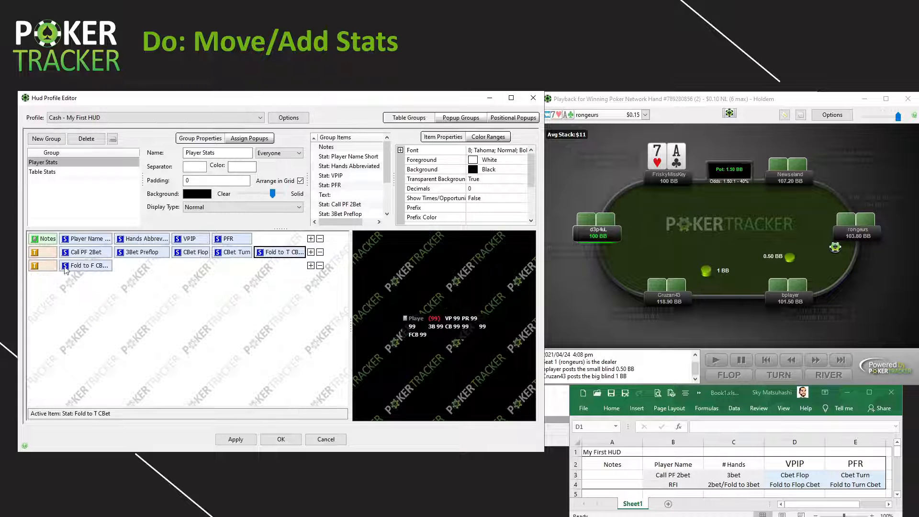
drag(285, 253, 107, 268)
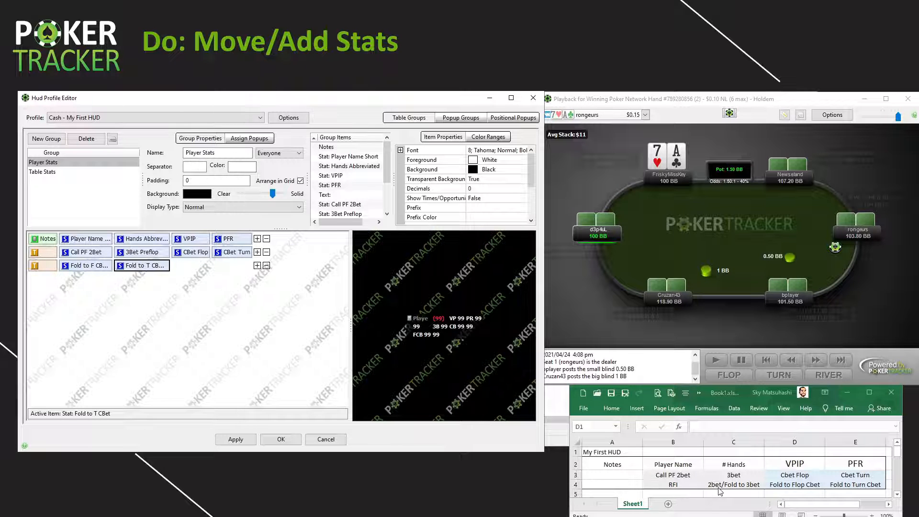
Add the Raise First In statistic to the end of the third line
click(257, 266)
click(290, 273)
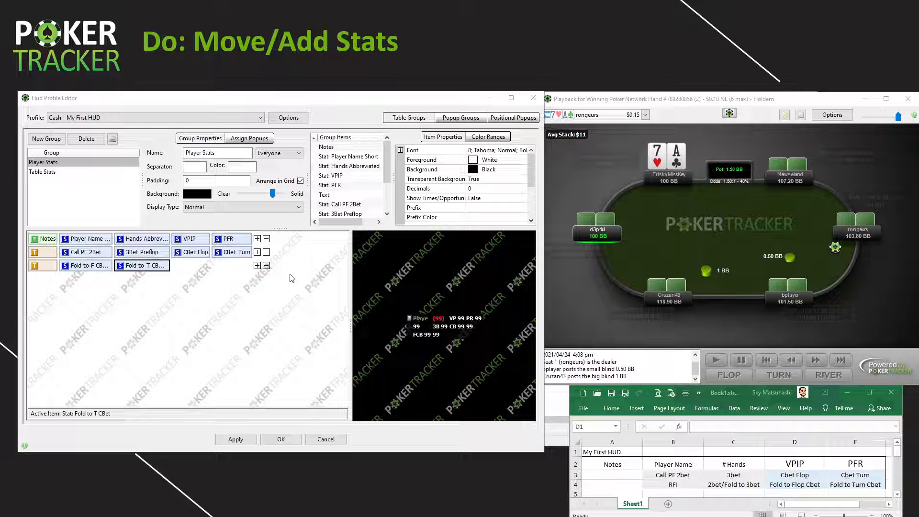
double_click(292, 278)
text(raise)
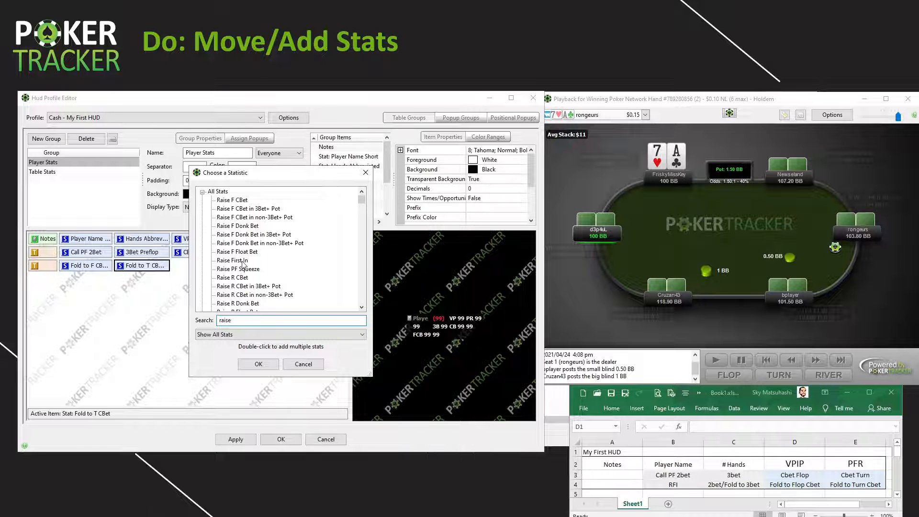
double_click(243, 262)
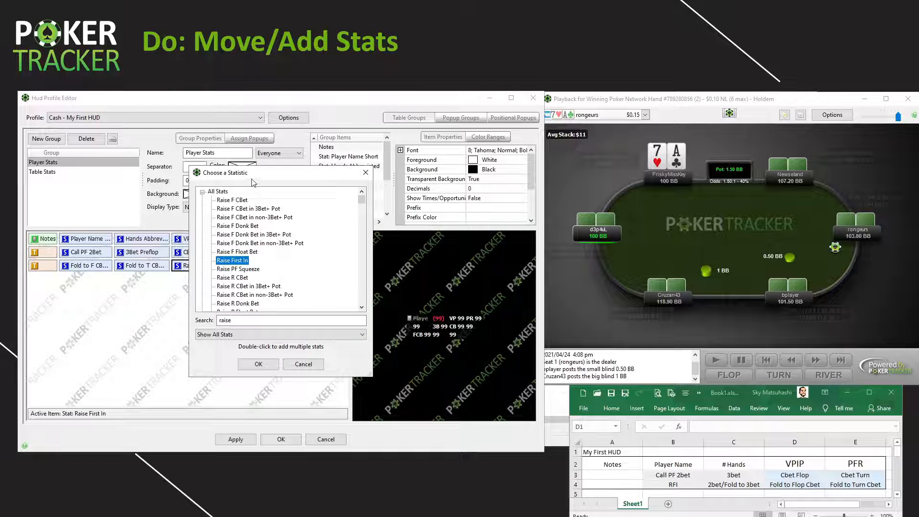
Add Fold to PF 3Bet After Raise to the third line, and order Raise First In and this statistic directly after the blank text item
drag(253, 183, 399, 156)
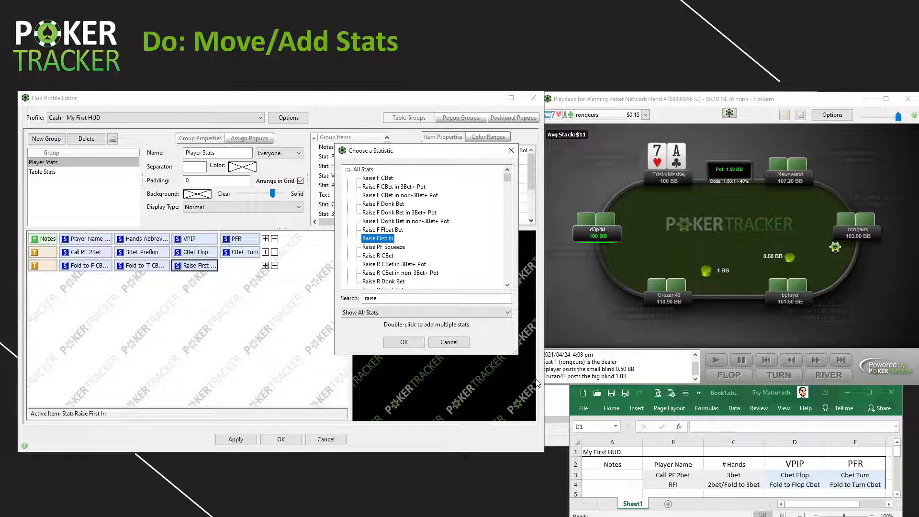
double_click(371, 298)
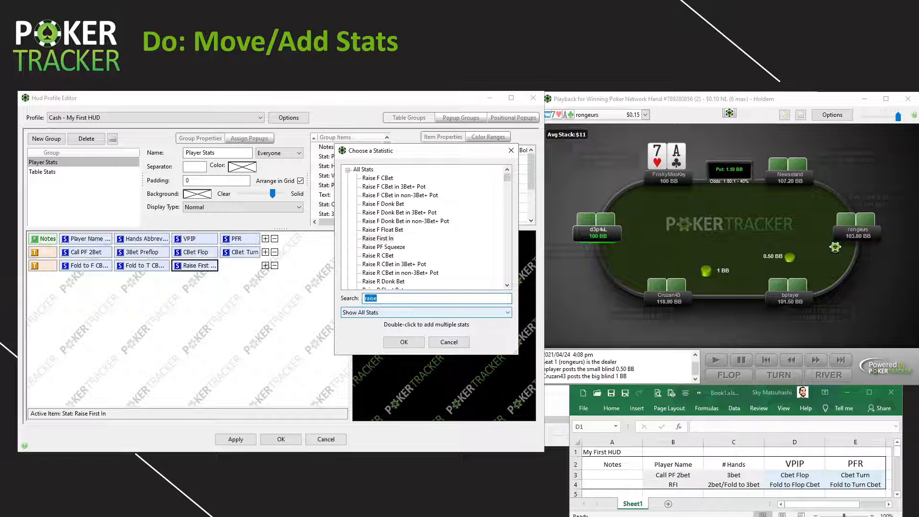
text(fold to pf 3)
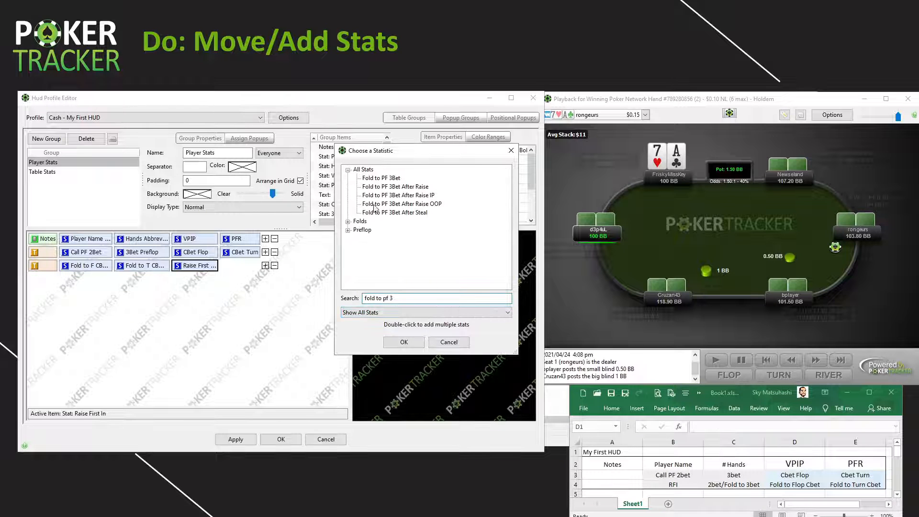
click(378, 189)
drag(393, 190, 317, 276)
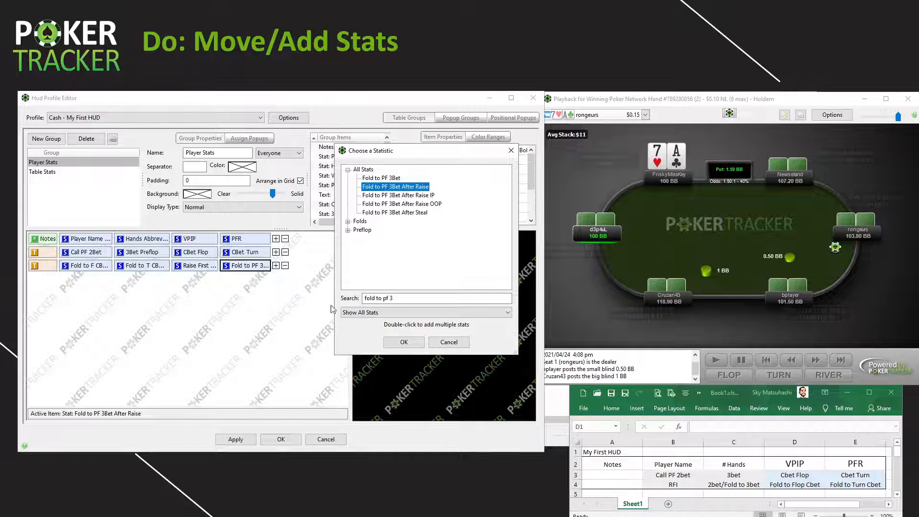
click(402, 341)
drag(202, 267, 81, 268)
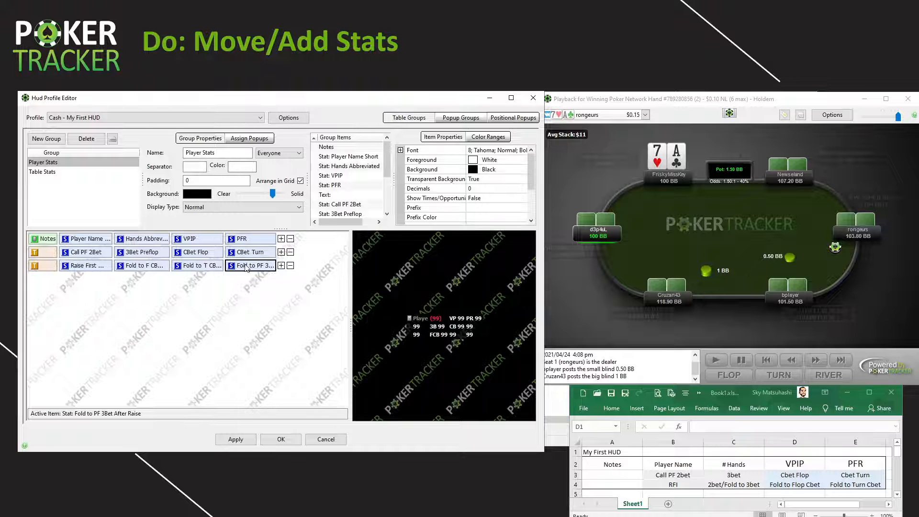
drag(247, 267, 127, 267)
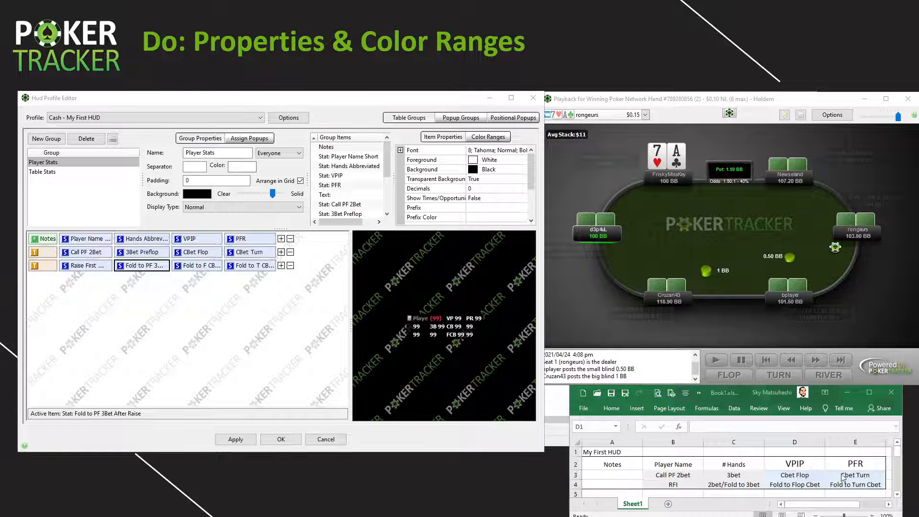
Set the font size of the VPIP and PFR statistics together to 12
click(196, 240)
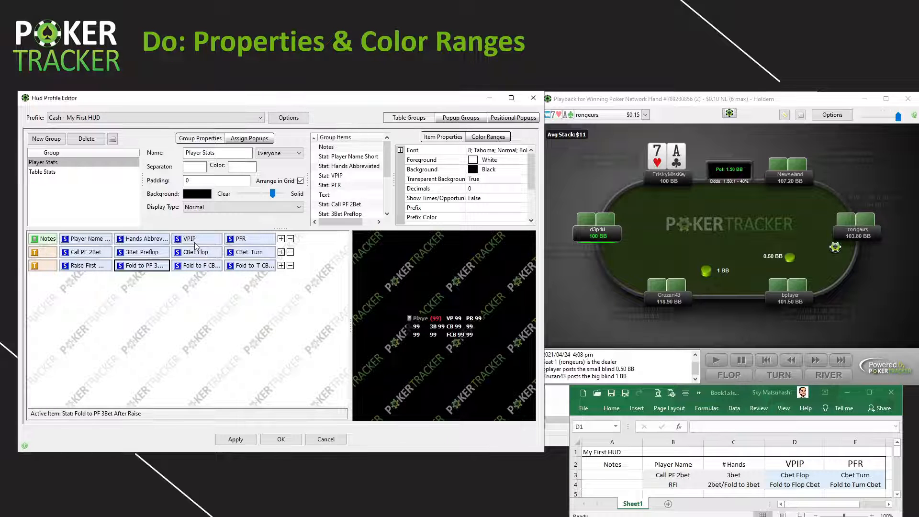
ctrl+click(247, 242)
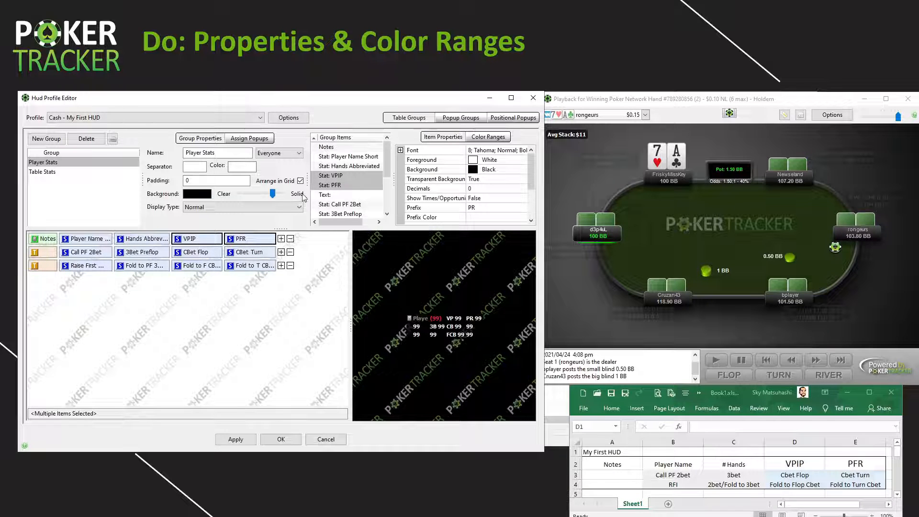
click(340, 169)
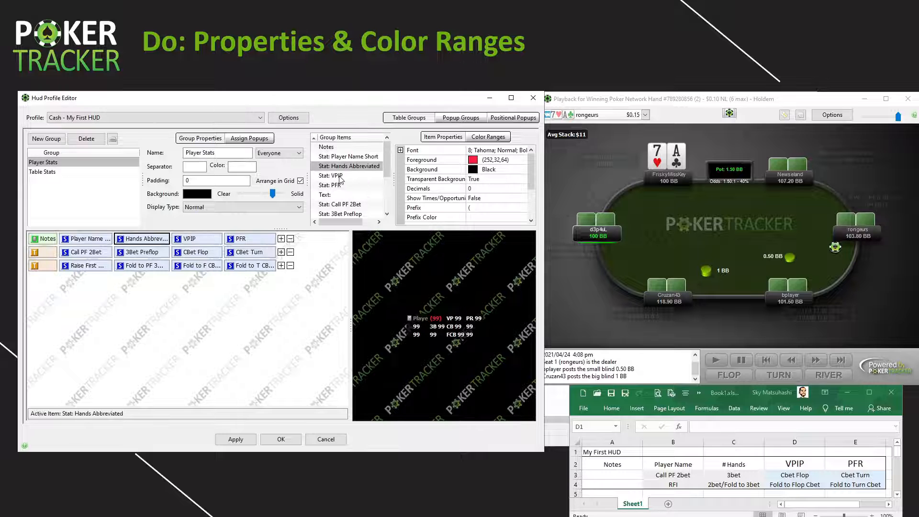
click(339, 176)
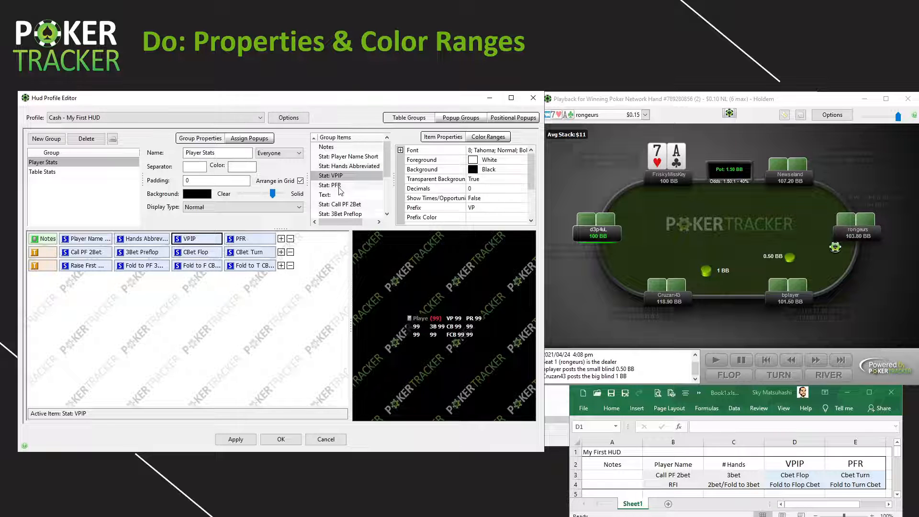
ctrl+click(339, 187)
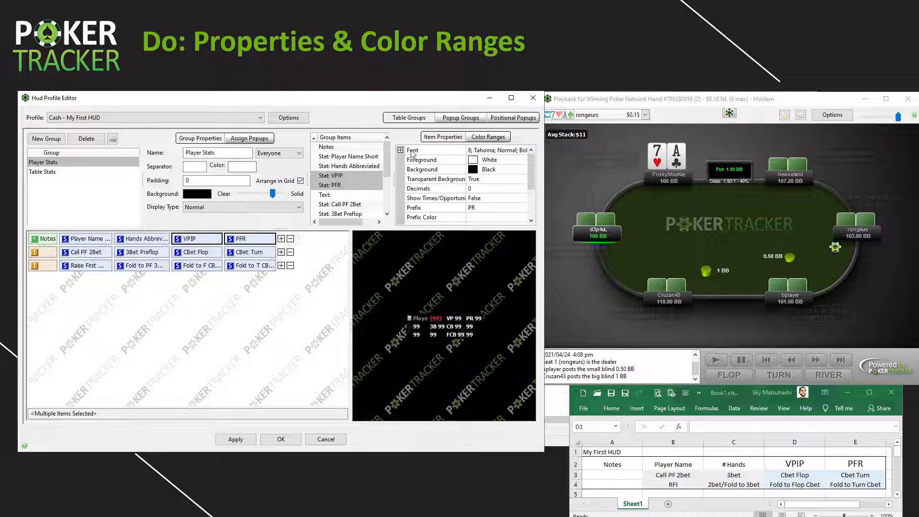
click(506, 152)
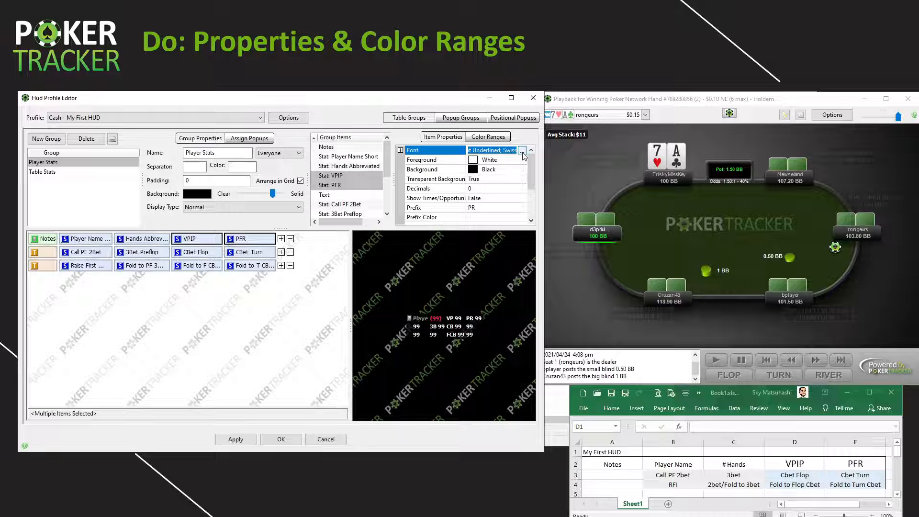
click(522, 151)
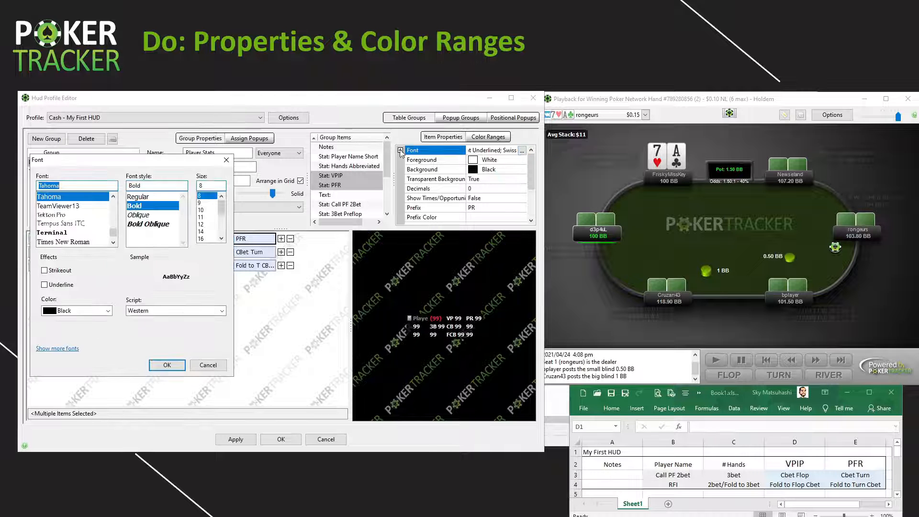
click(201, 224)
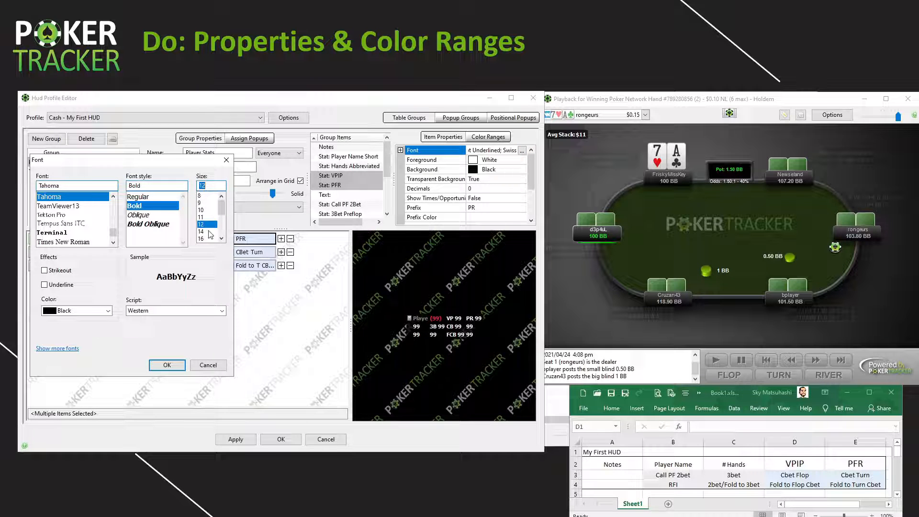
click(175, 368)
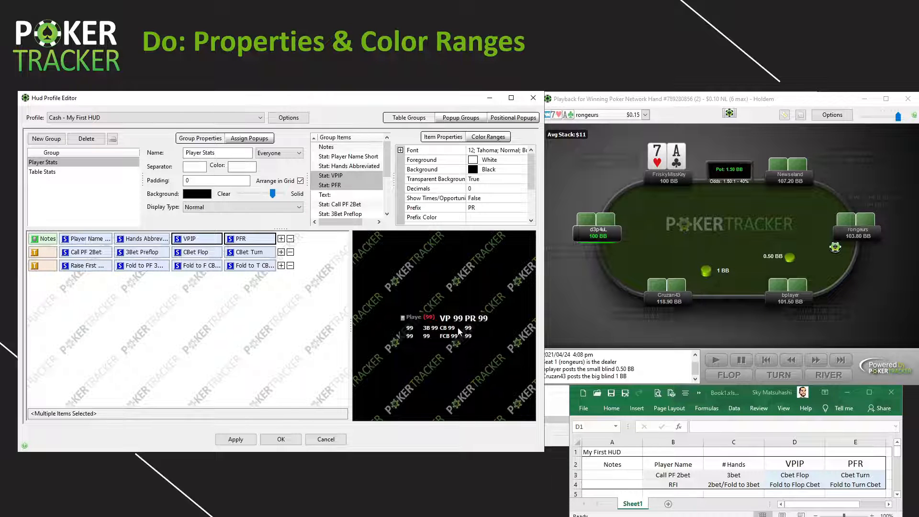
Clear the prefix of both the VPIP and PFR statistics, and check each one's properties
click(475, 209)
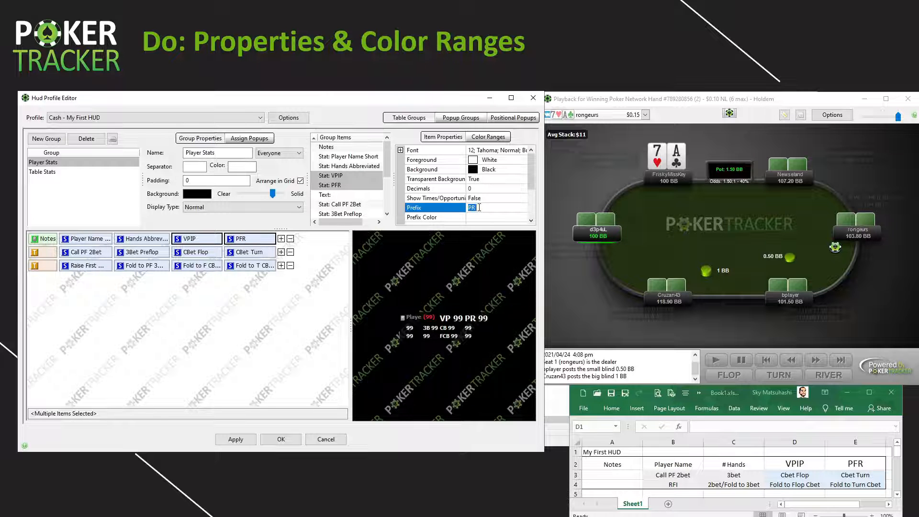
click(209, 238)
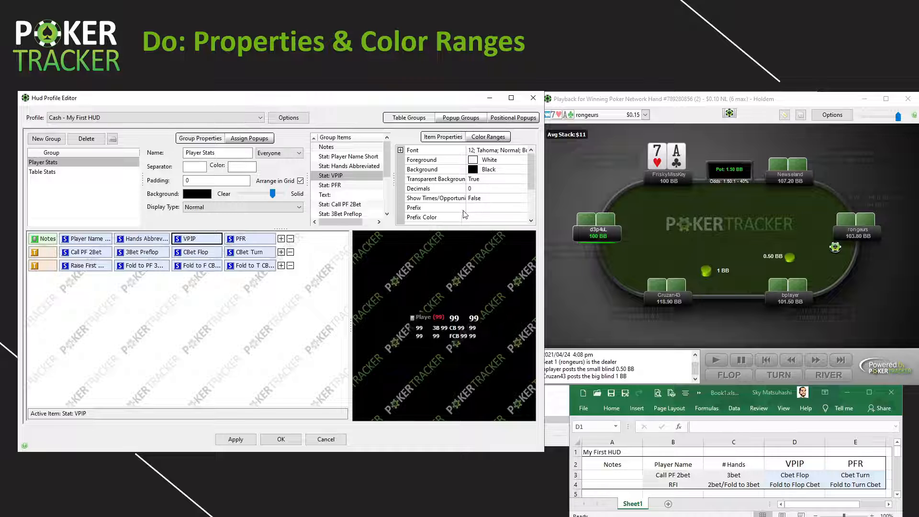
click(231, 243)
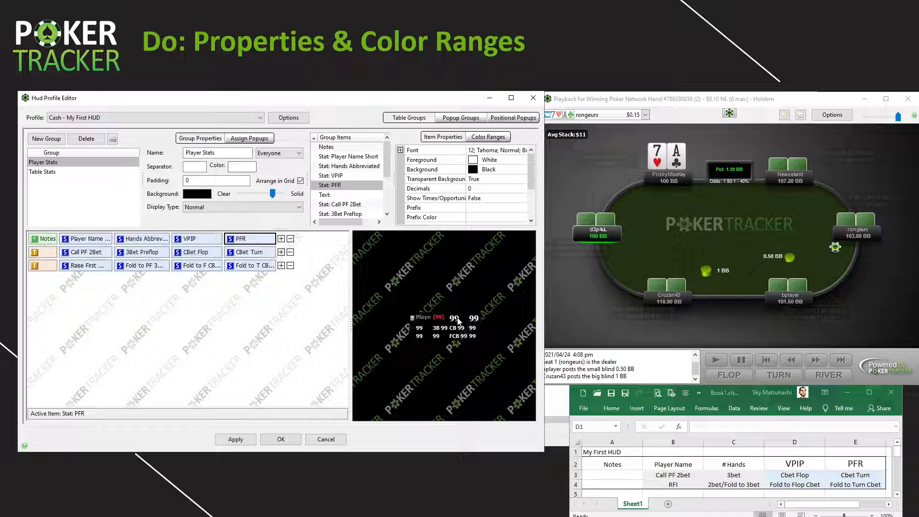
Give the CBet Flop, CBet Turn, Fold to F CBet and Fold to T CBet statistics a non-transparent teal background (64,128,128)
click(209, 255)
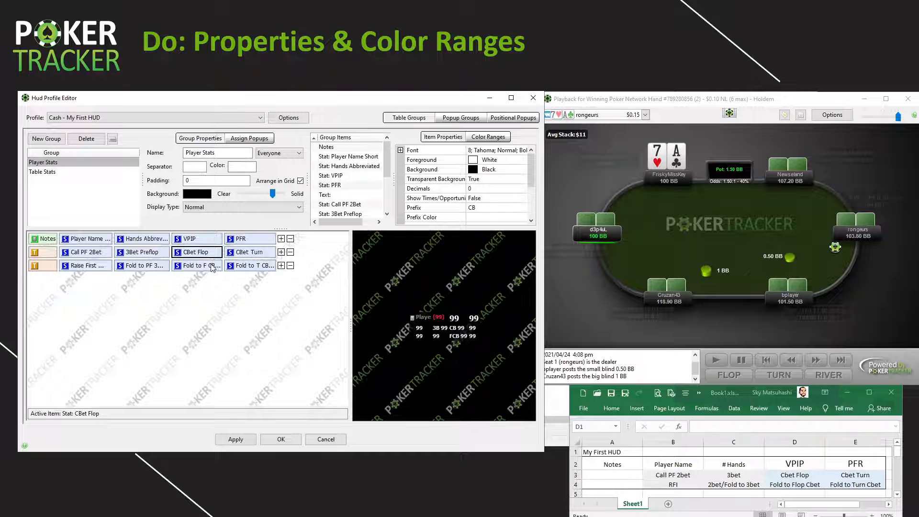
ctrl+click(245, 254)
ctrl+click(216, 266)
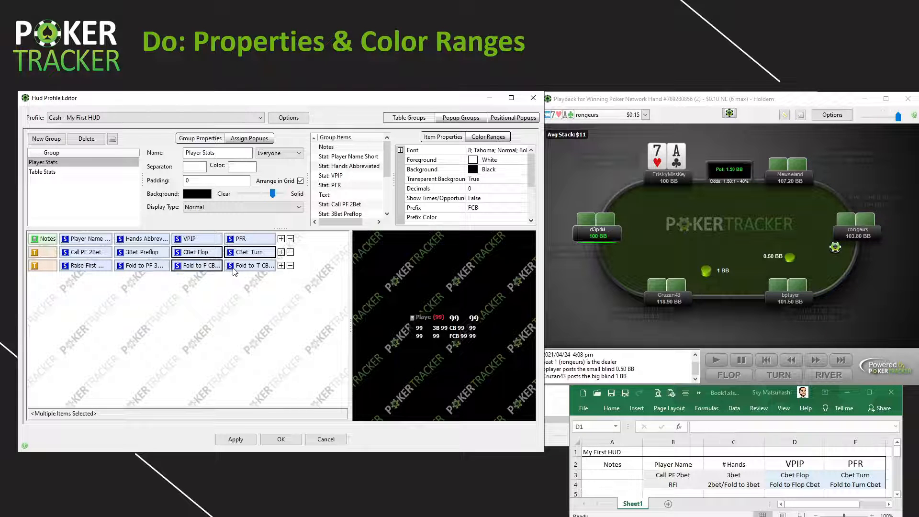
ctrl+click(235, 267)
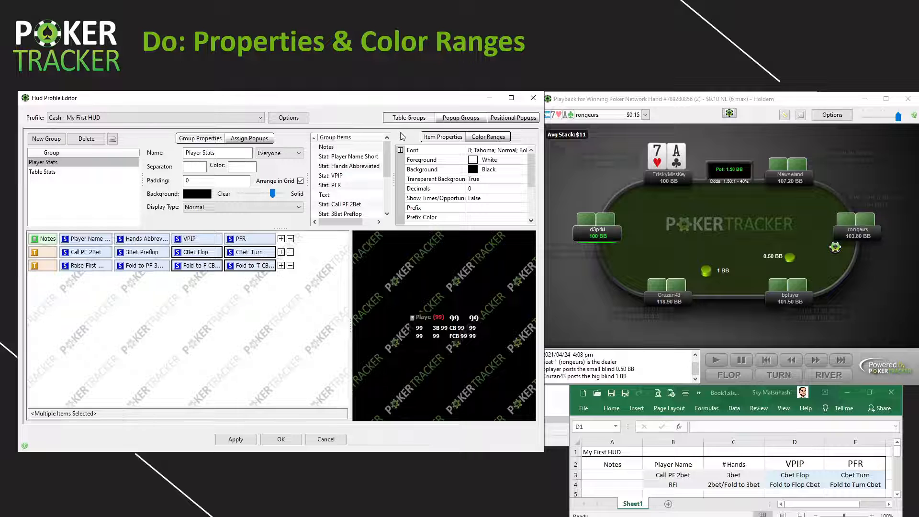
click(522, 170)
click(522, 170)
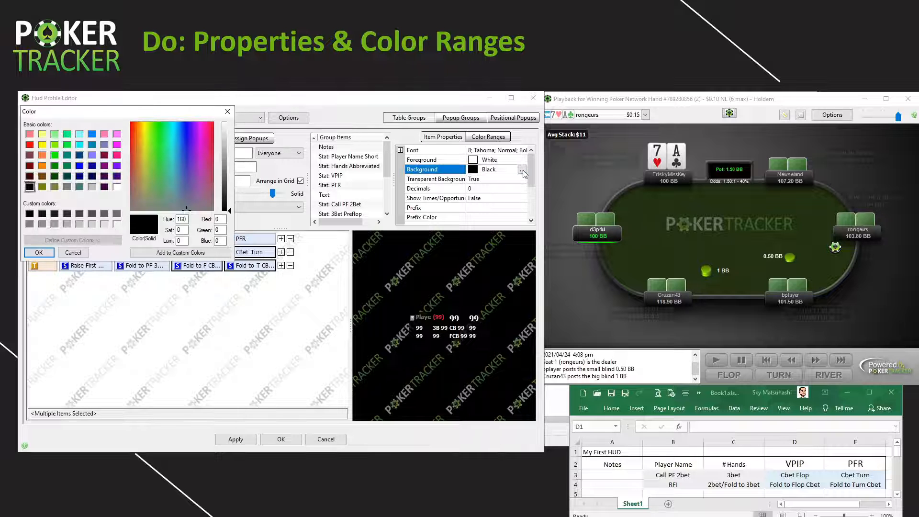
click(79, 186)
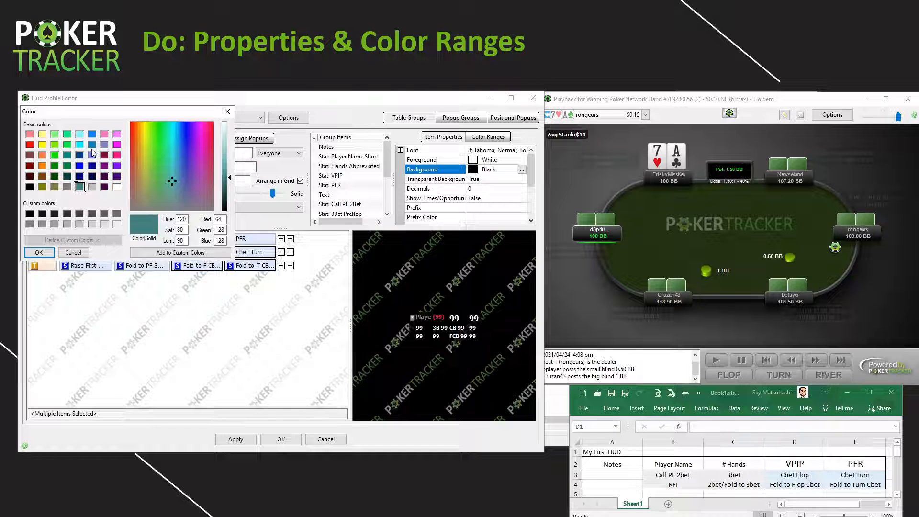
click(51, 254)
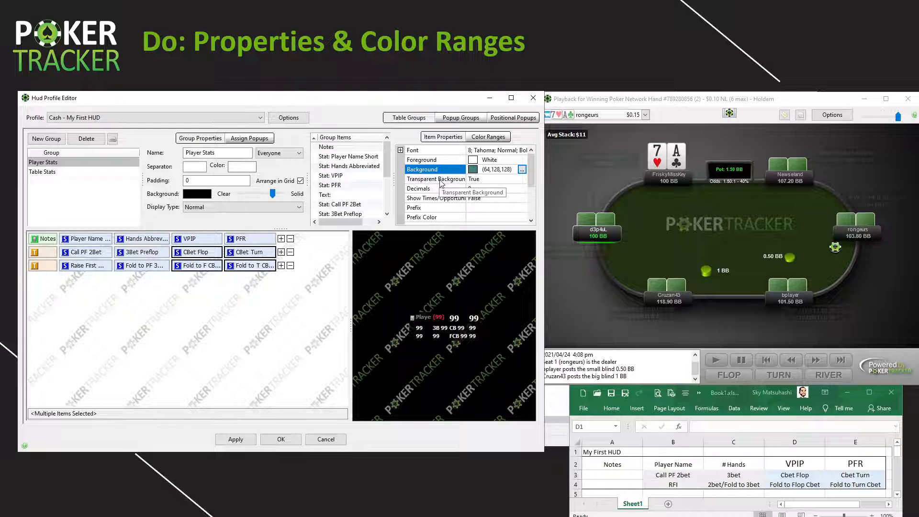
double_click(479, 183)
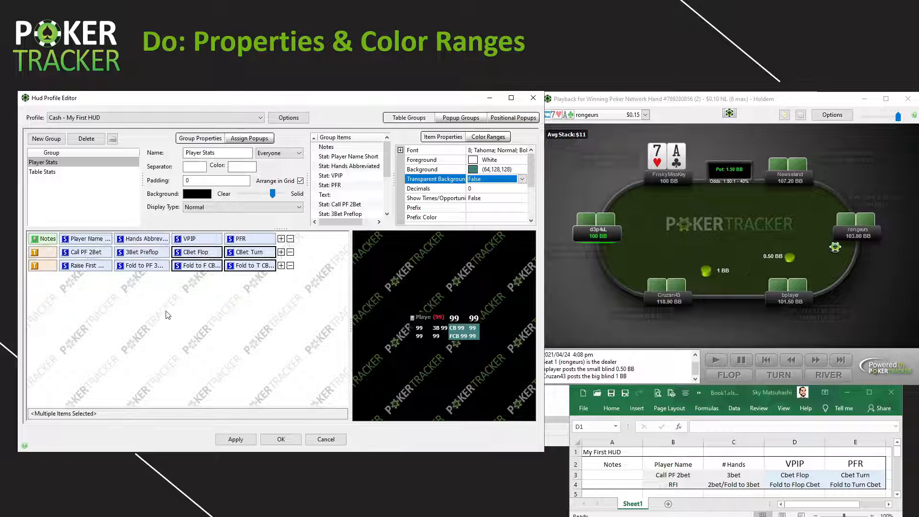
Set the background of Call PF 2Bet and 3Bet Preflop to Grey and turn off their transparent background
click(101, 254)
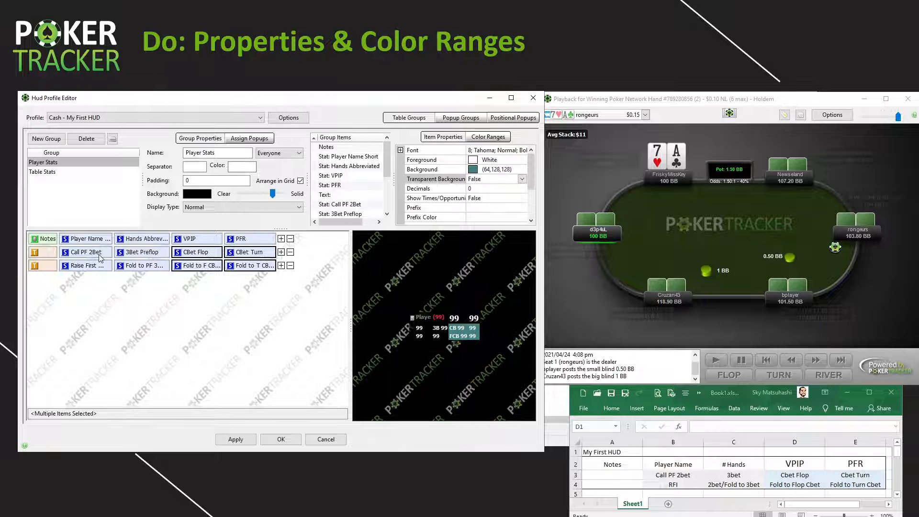
ctrl+click(137, 256)
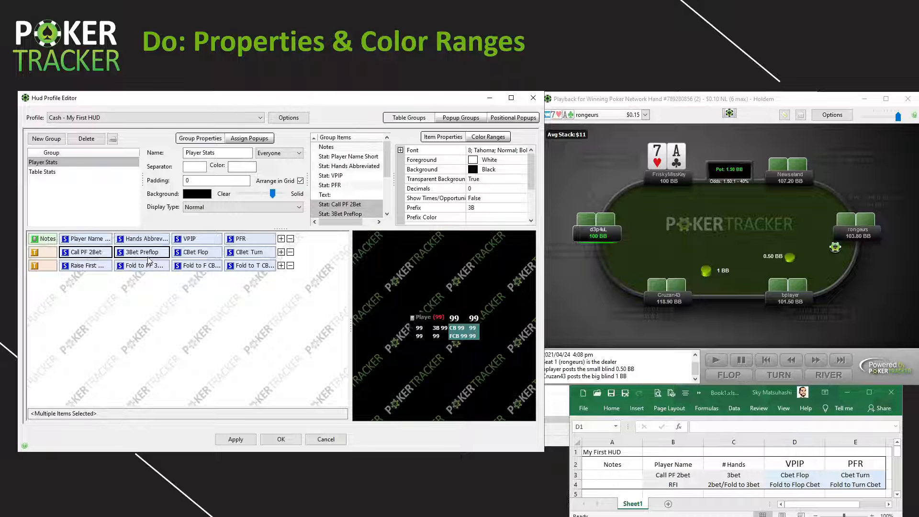
click(517, 171)
click(522, 170)
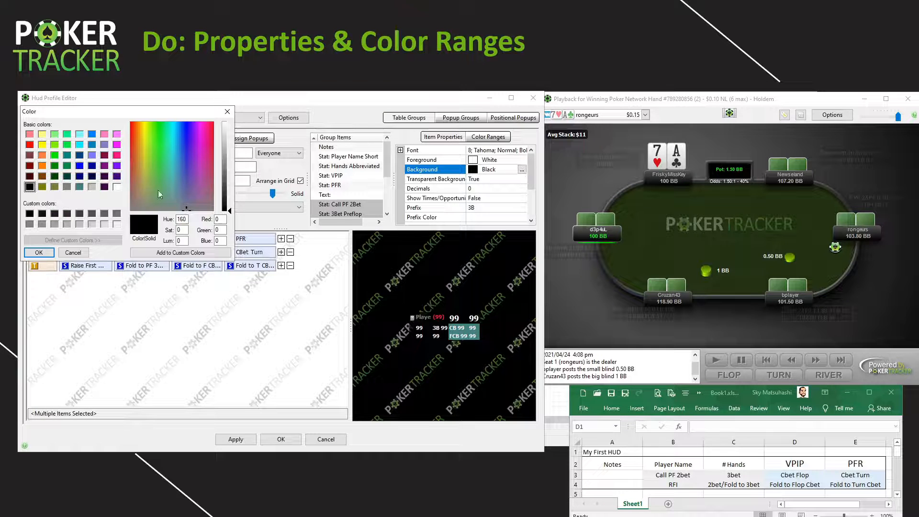
click(30, 225)
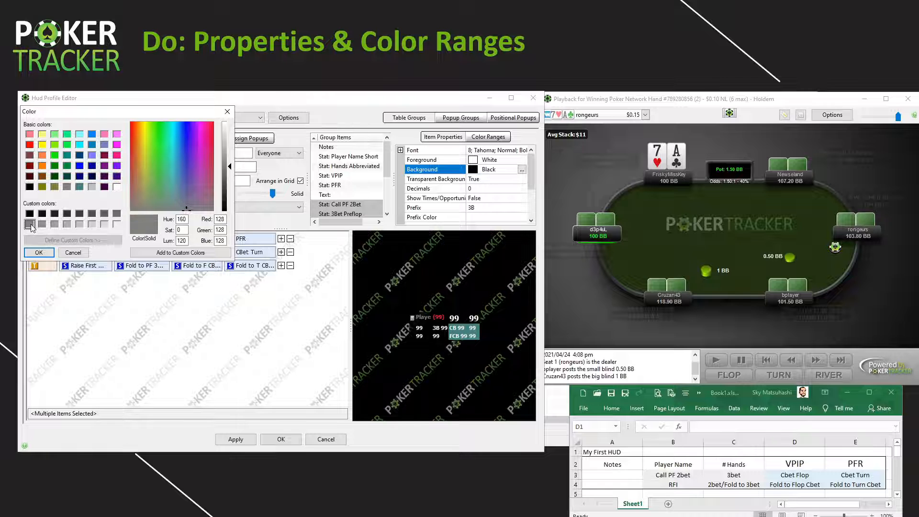
click(42, 253)
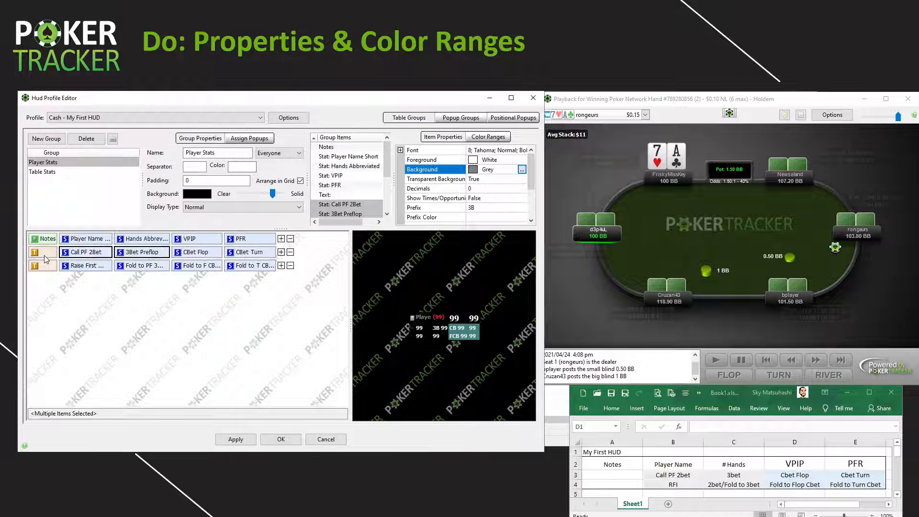
double_click(494, 184)
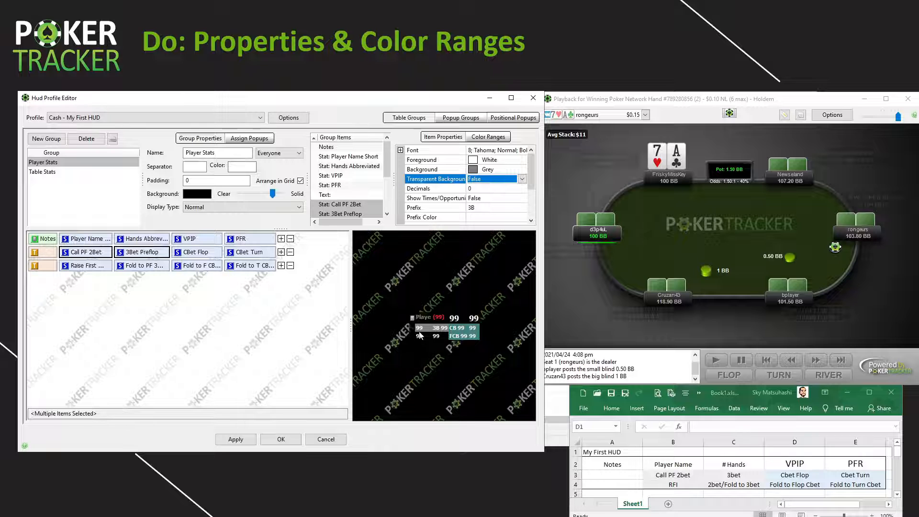
Set the background of Raise First In and Fold to PF 3Bet After Raise to light grey (160,160,160) and make it non-transparent
click(104, 266)
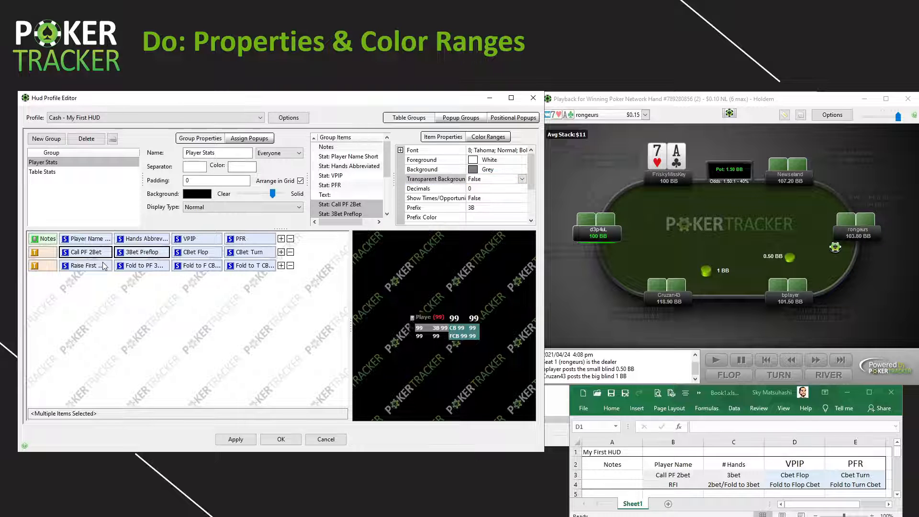
click(104, 266)
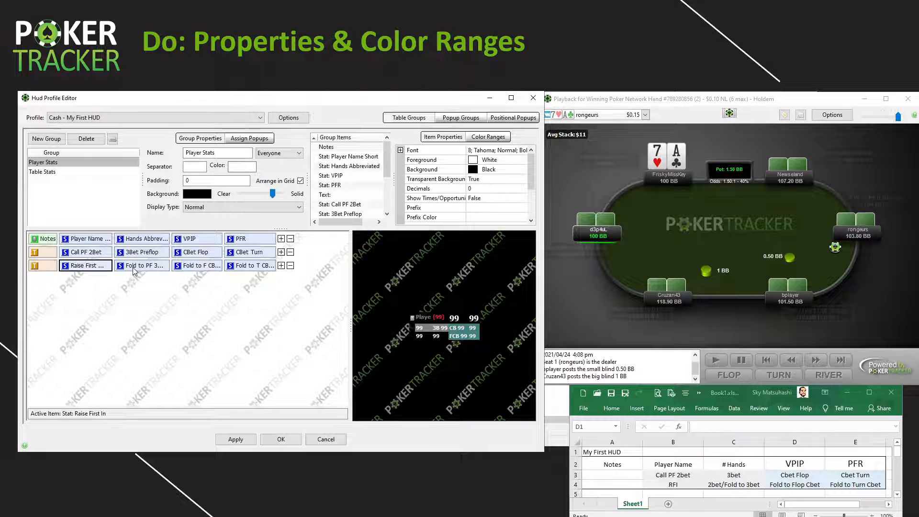
ctrl+click(149, 267)
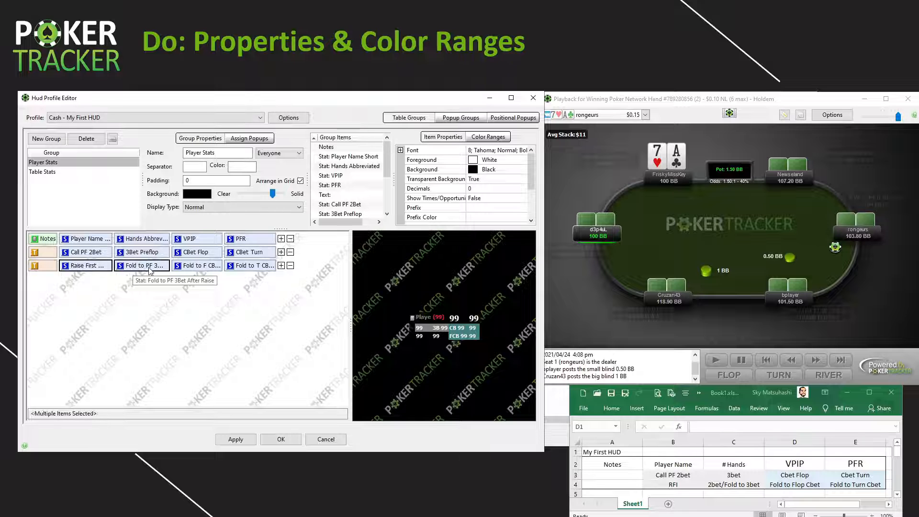
click(498, 170)
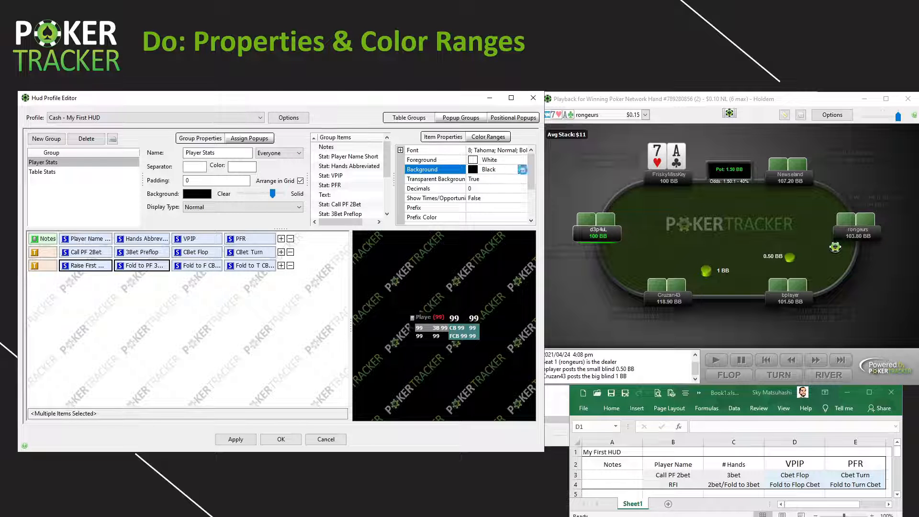
click(522, 170)
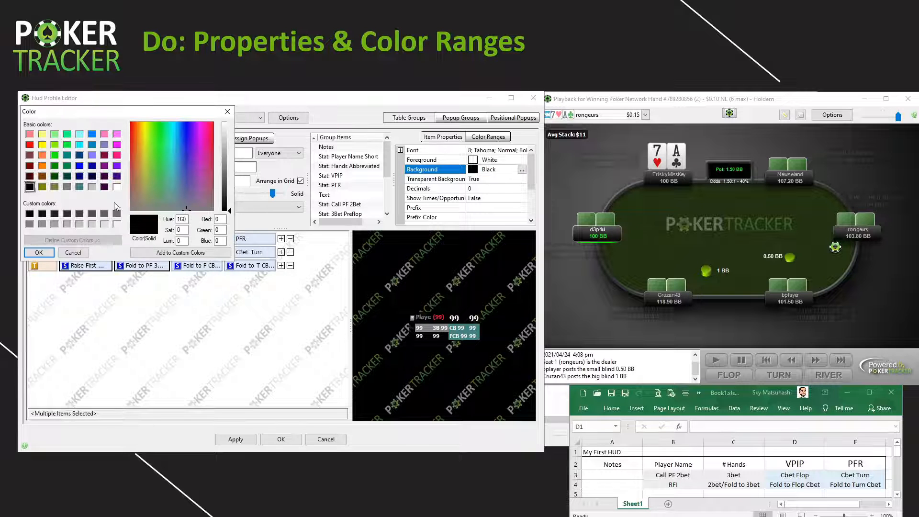
click(54, 223)
click(39, 253)
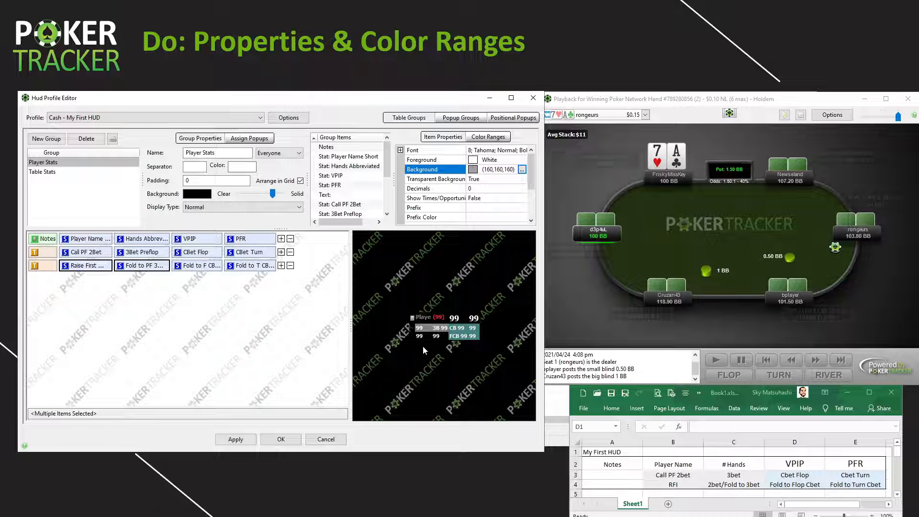
double_click(480, 180)
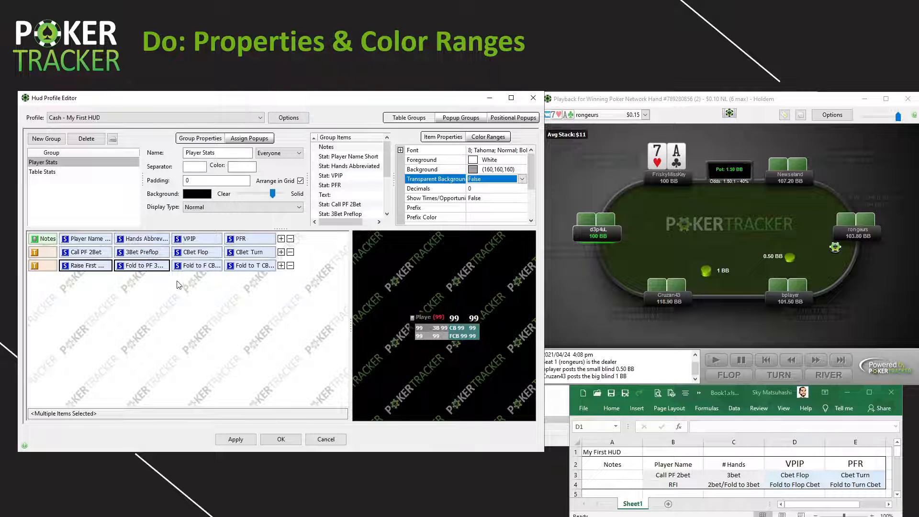
Set the grid alignment of all statistics in the three lines to Center, and apply the profile changes to the HUD
click(192, 272)
click(194, 266)
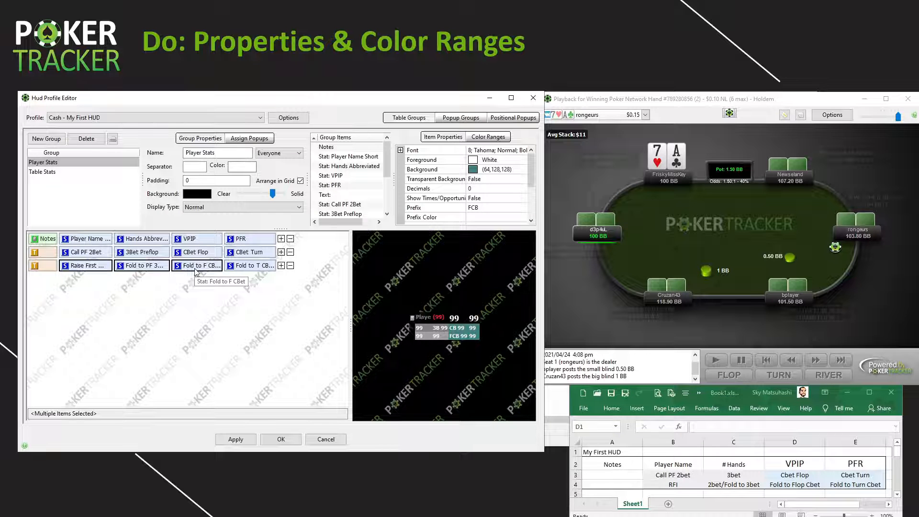
ctrl+click(235, 268)
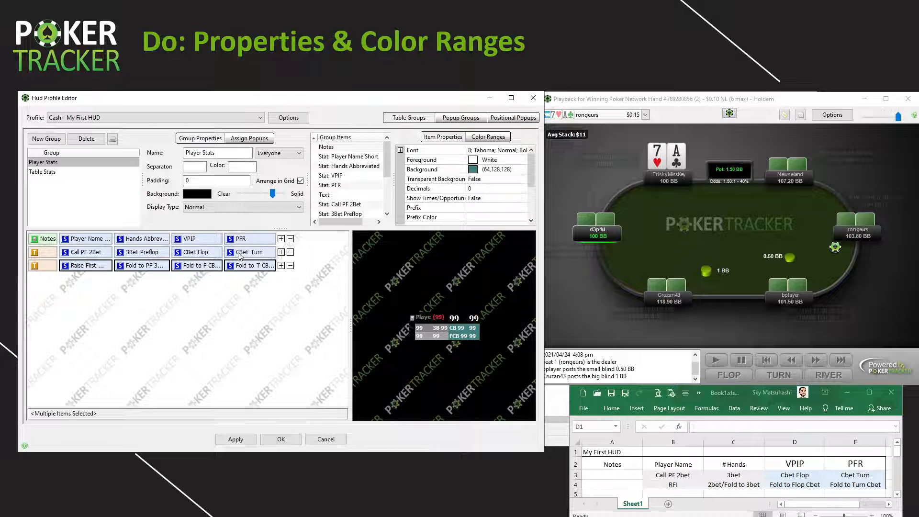
ctrl+click(240, 255)
ctrl+click(200, 255)
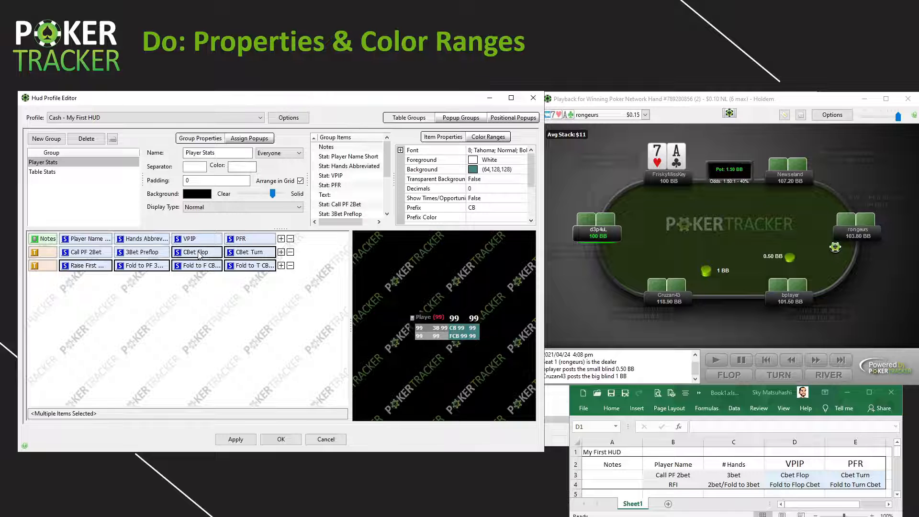
ctrl+click(143, 254)
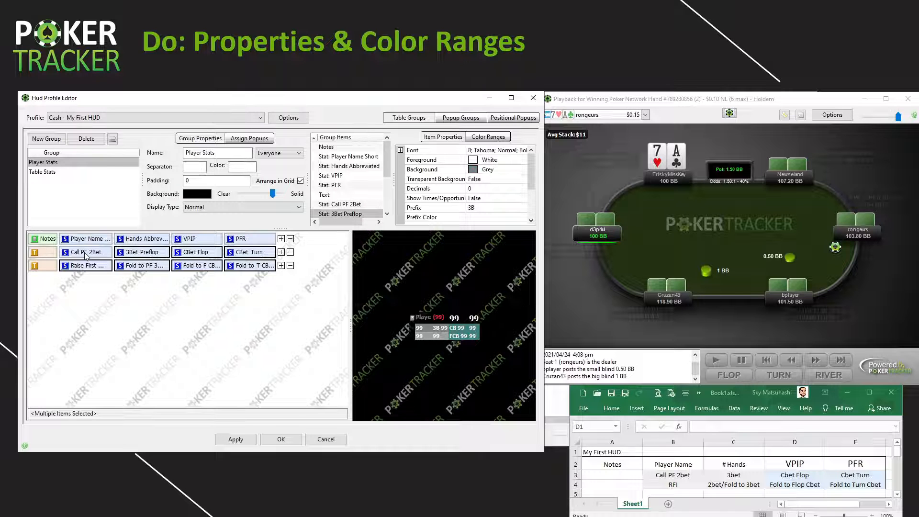
ctrl+click(86, 255)
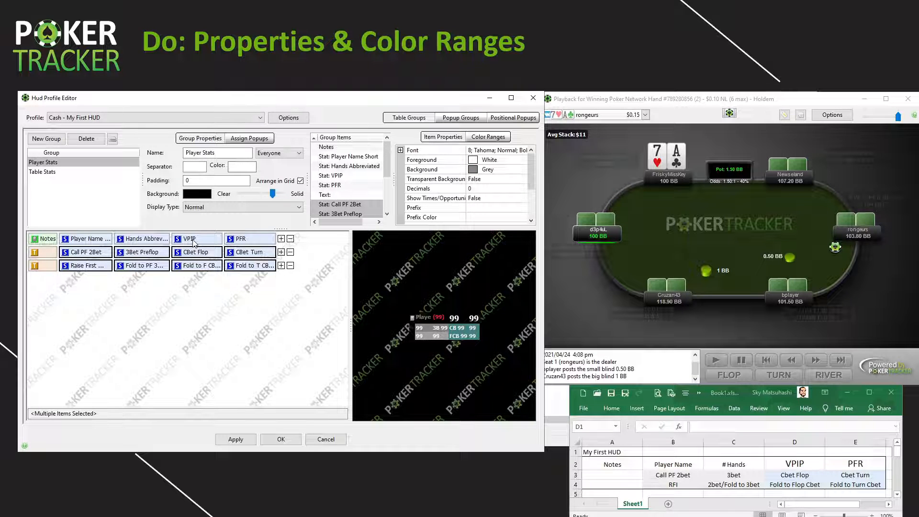
ctrl+click(194, 243)
ctrl+click(247, 244)
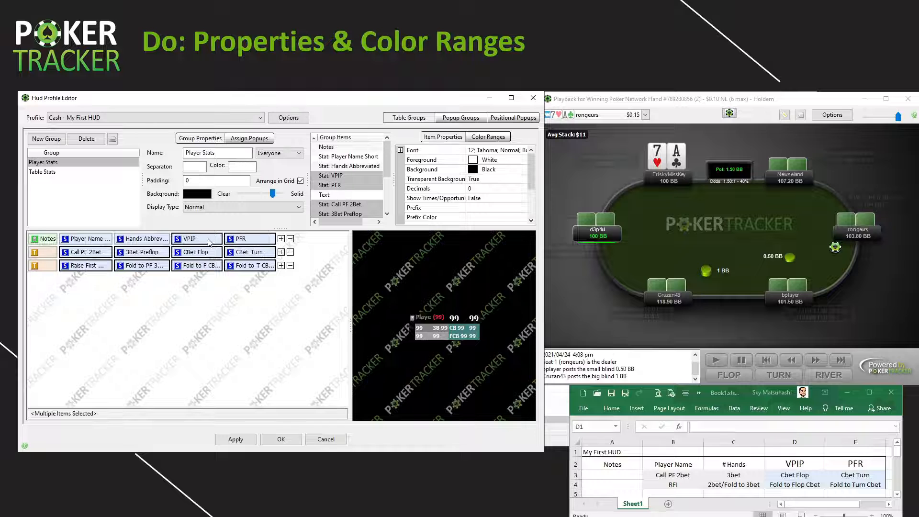
ctrl+click(160, 243)
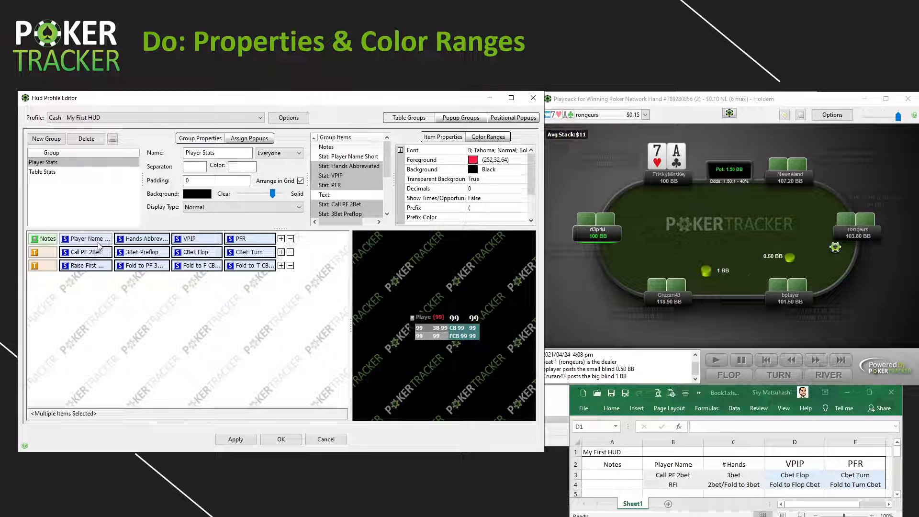
ctrl+click(98, 243)
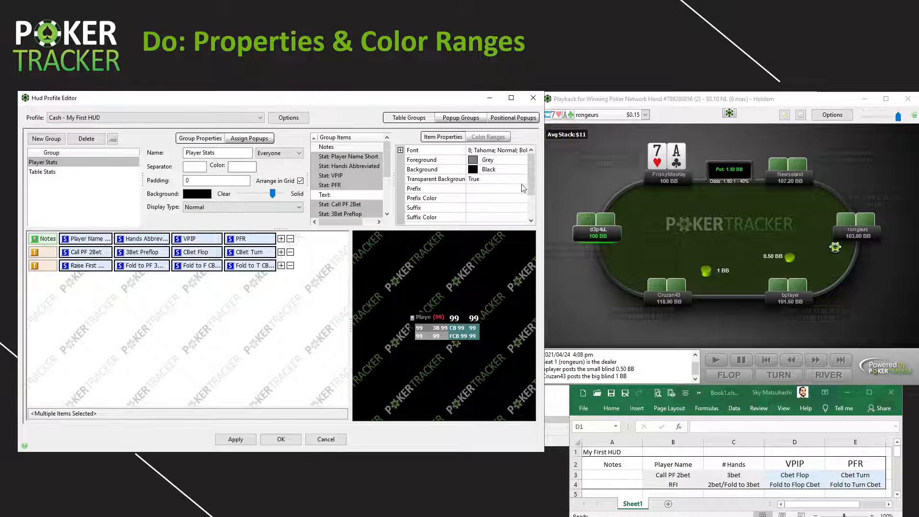
drag(530, 174, 530, 202)
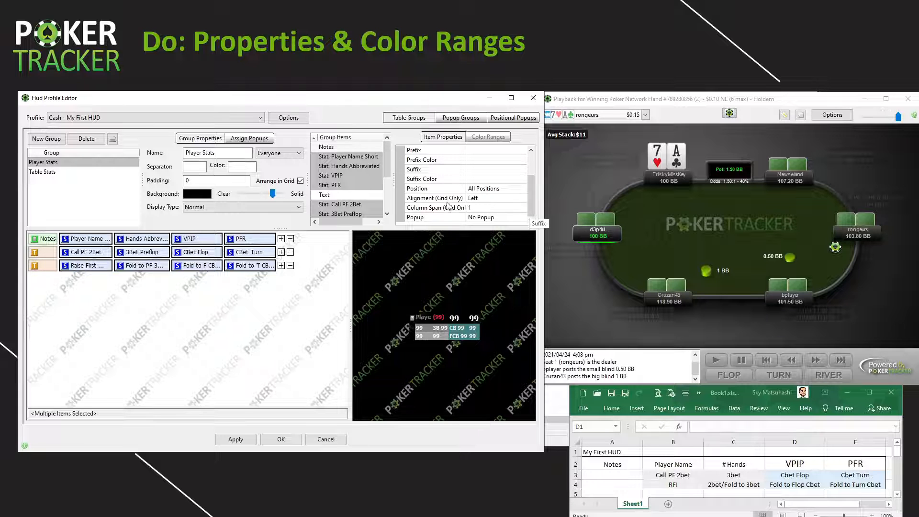
click(493, 201)
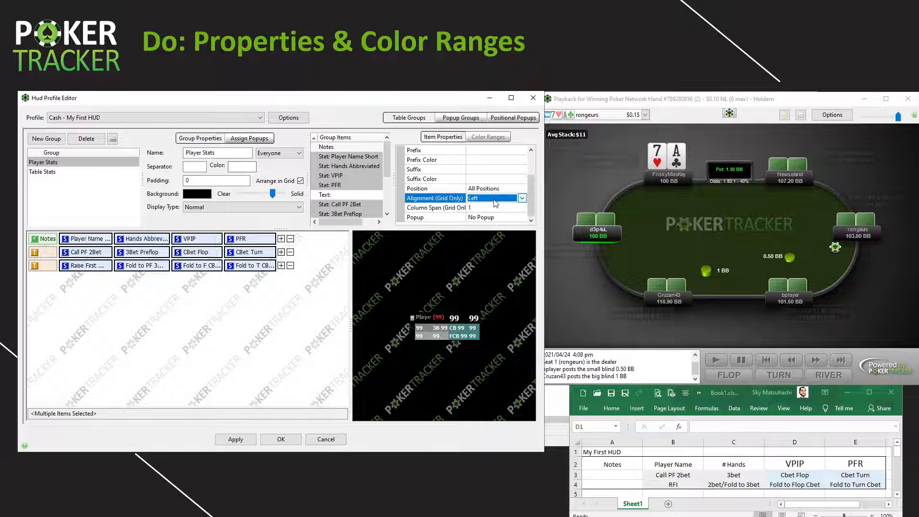
click(493, 200)
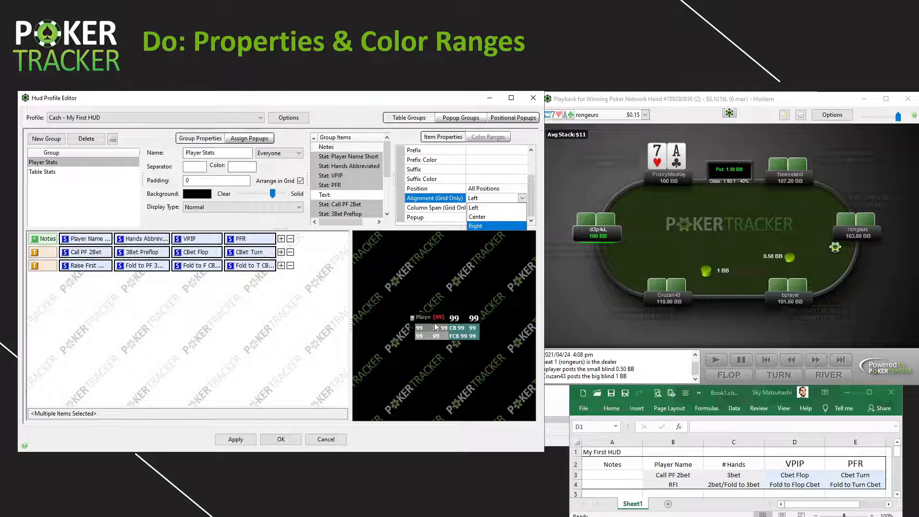
click(485, 218)
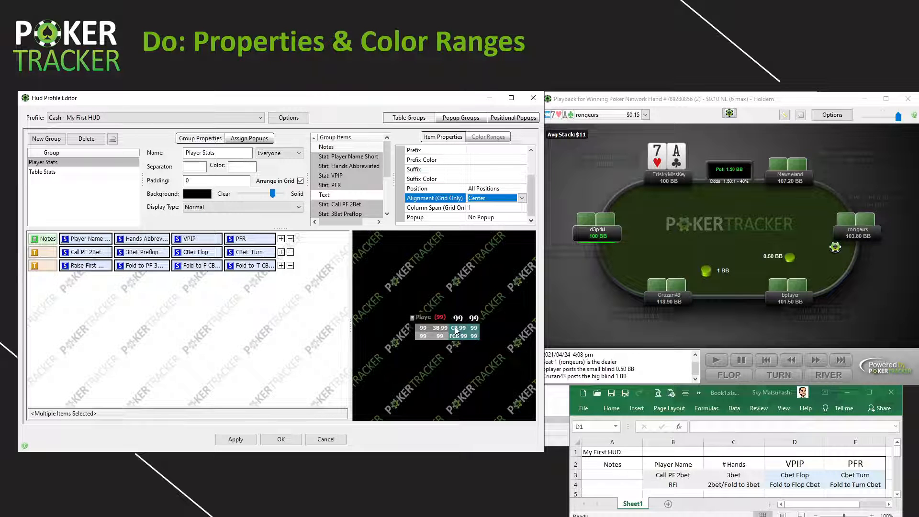
click(234, 441)
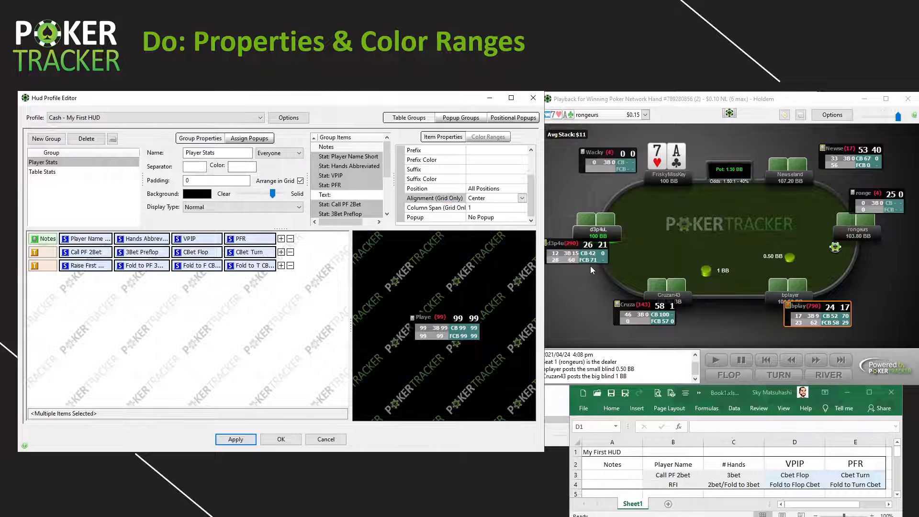
Reposition the HUD blocks of five players on the replayer table slightly so they sit clear of the seat name plates
drag(591, 262, 591, 269)
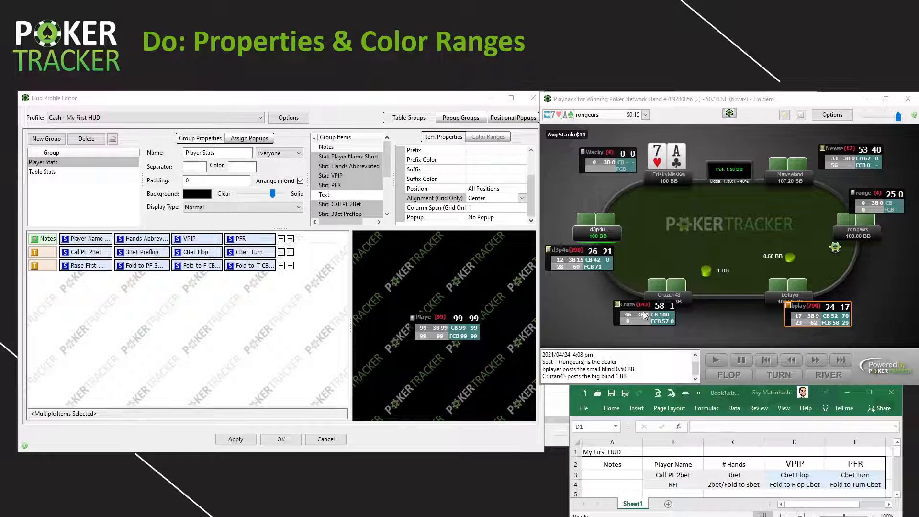
drag(644, 313, 649, 320)
drag(829, 320, 823, 327)
drag(871, 206, 875, 201)
drag(840, 162, 831, 162)
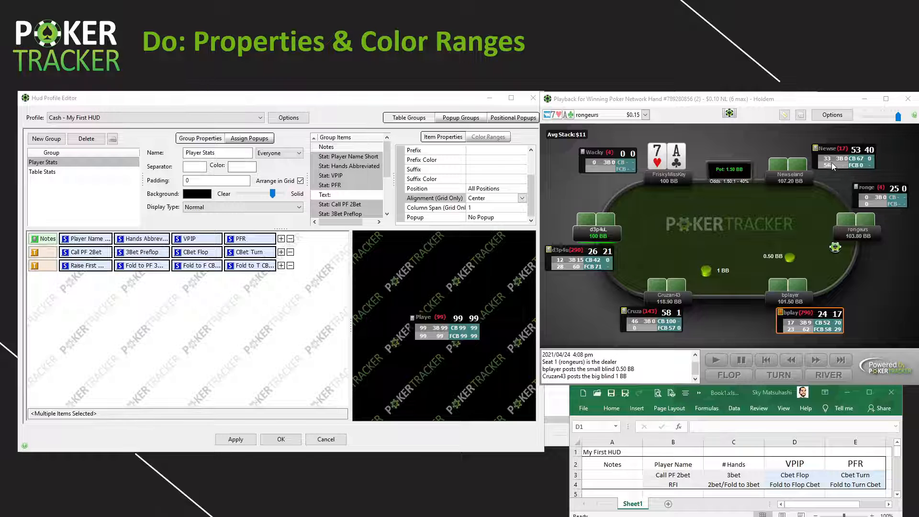
Nudge the HUD block beside the face-up cards away from them, and set My First HUD as the default profile for this table type
drag(622, 161, 629, 156)
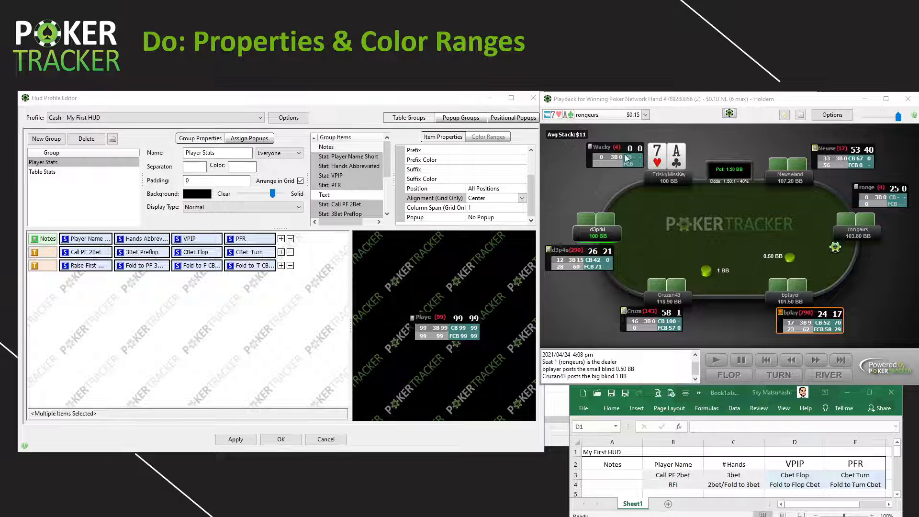
click(729, 114)
mouse_move(763, 179)
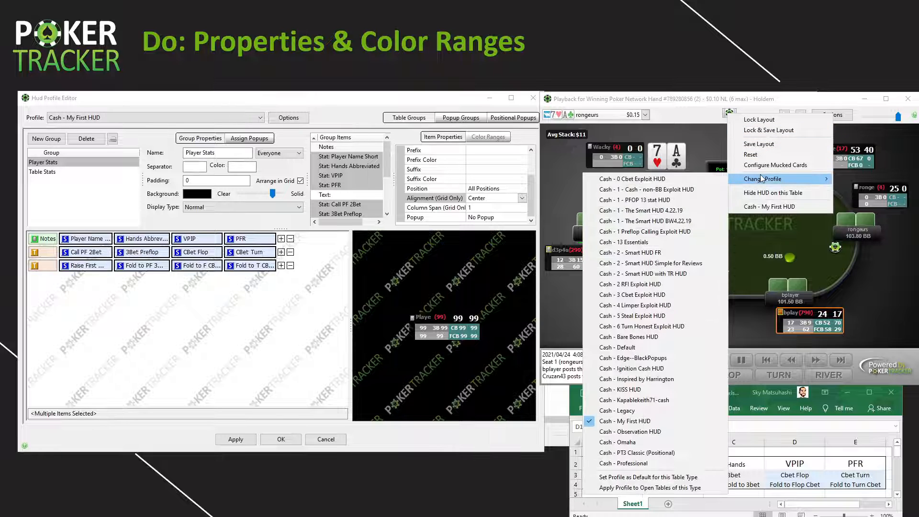
click(660, 478)
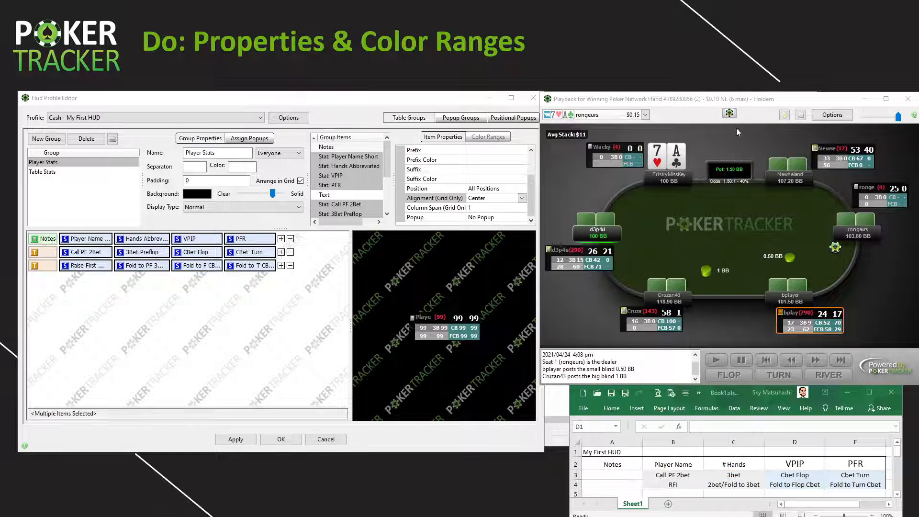
Save the current HUD layout of the replayer table
click(730, 113)
click(761, 144)
mouse_move(568, 270)
Set the prefix of the Raise First In statistic to RFI
click(102, 269)
click(104, 266)
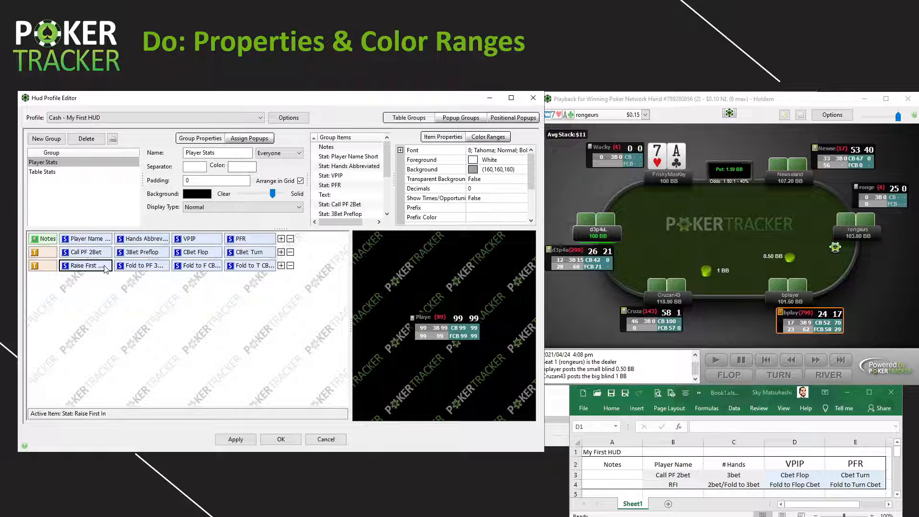
click(479, 208)
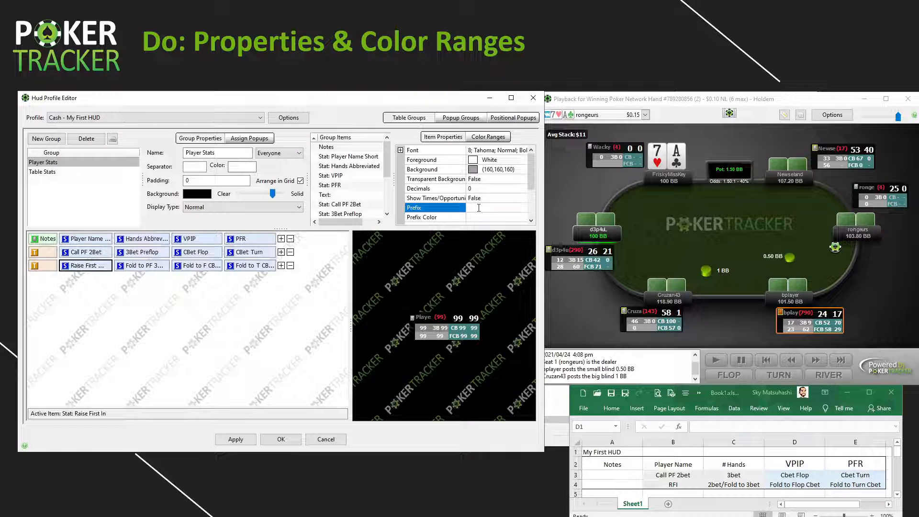
text(RFI)
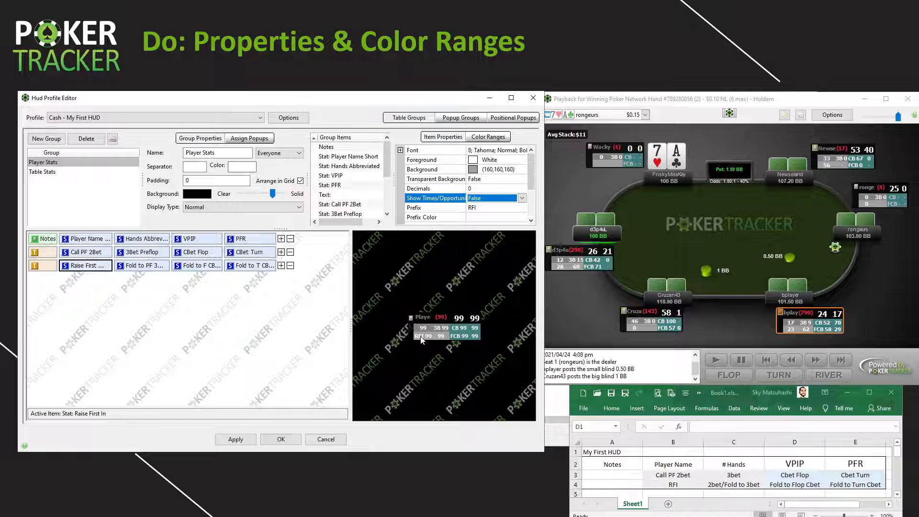
drag(532, 165, 537, 202)
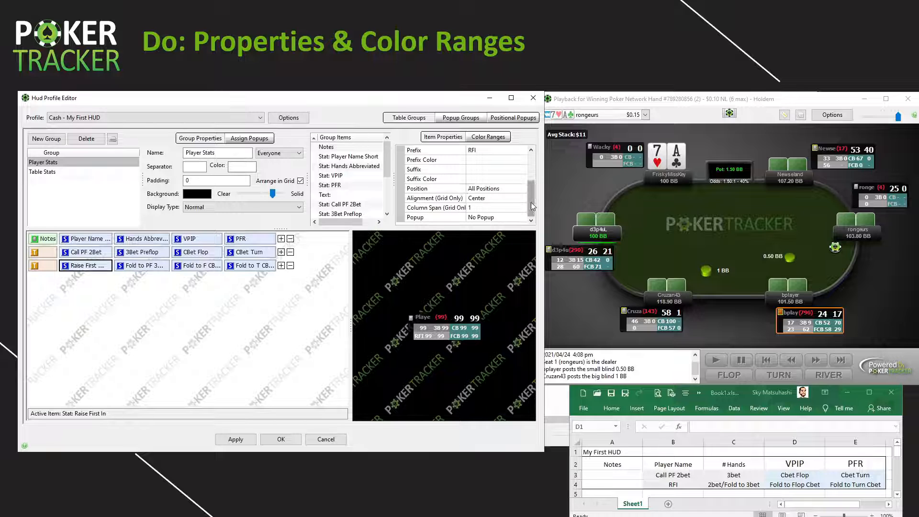
drag(532, 194, 537, 166)
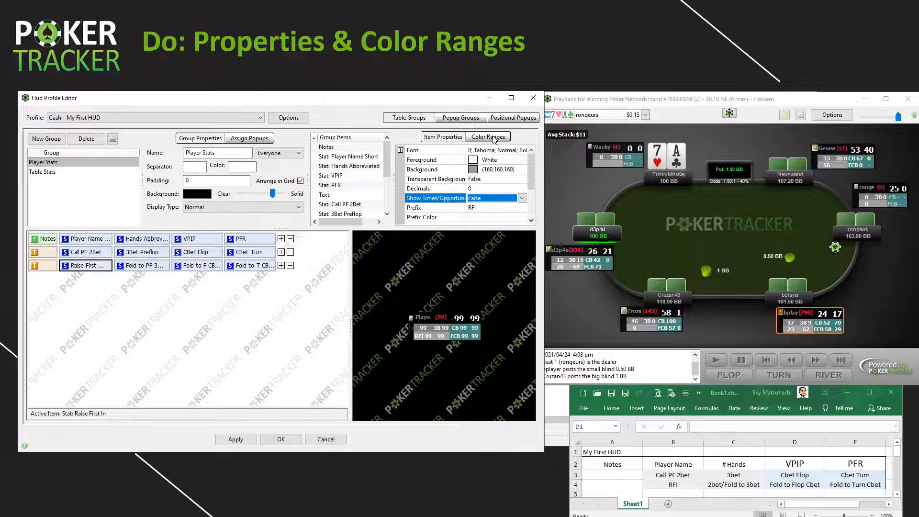
Add a red color range from 0 to 12 to the VPIP statistic
click(195, 243)
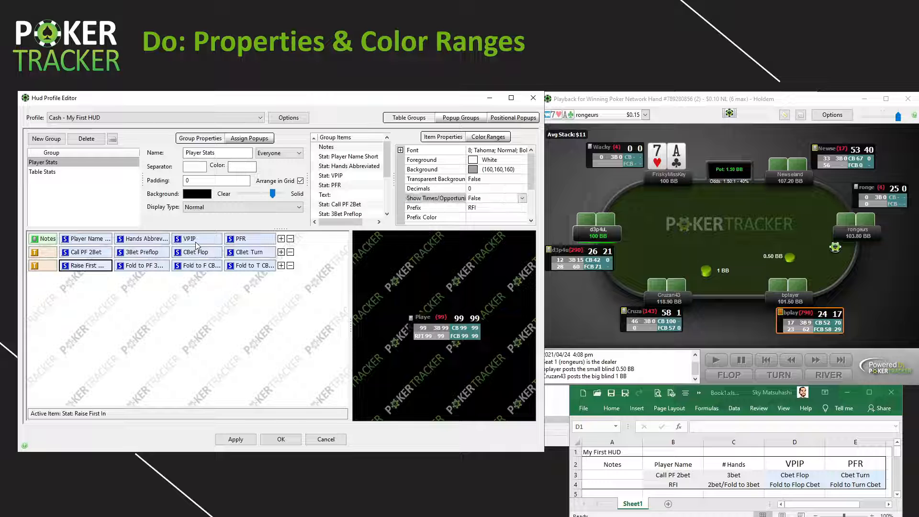
click(196, 244)
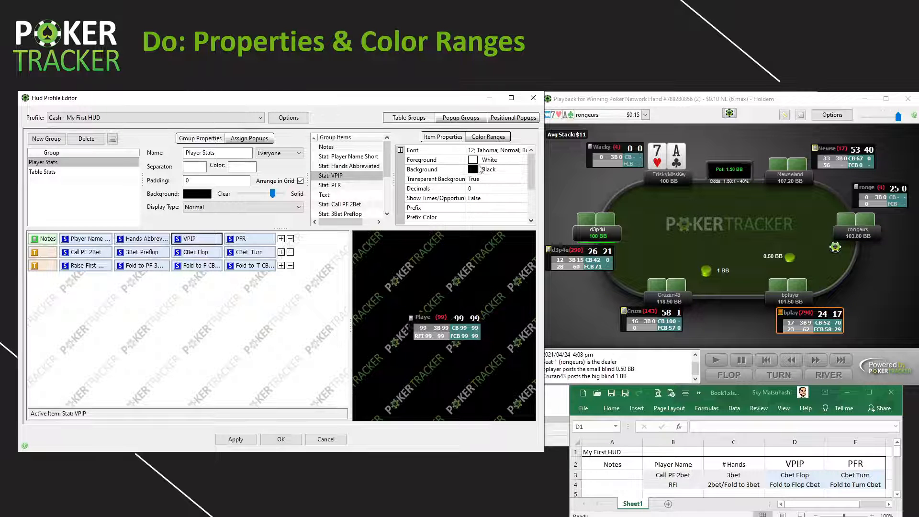
click(491, 137)
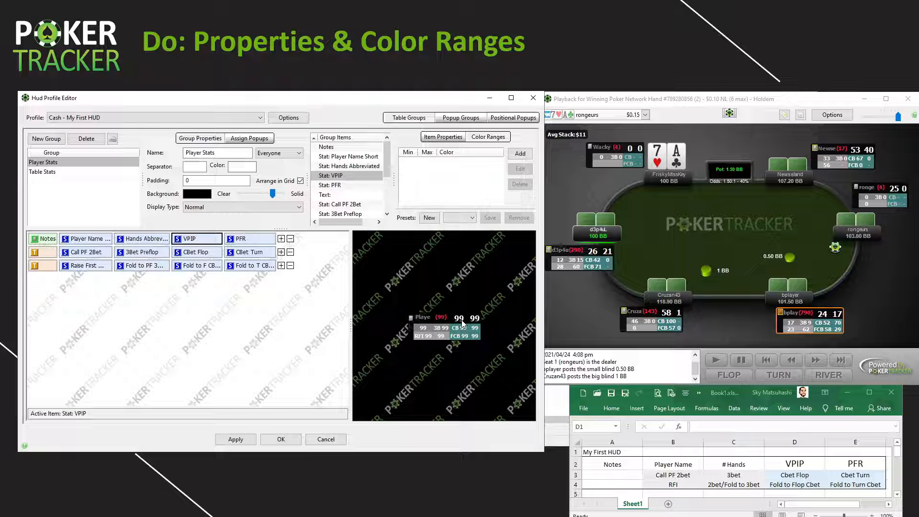
click(521, 155)
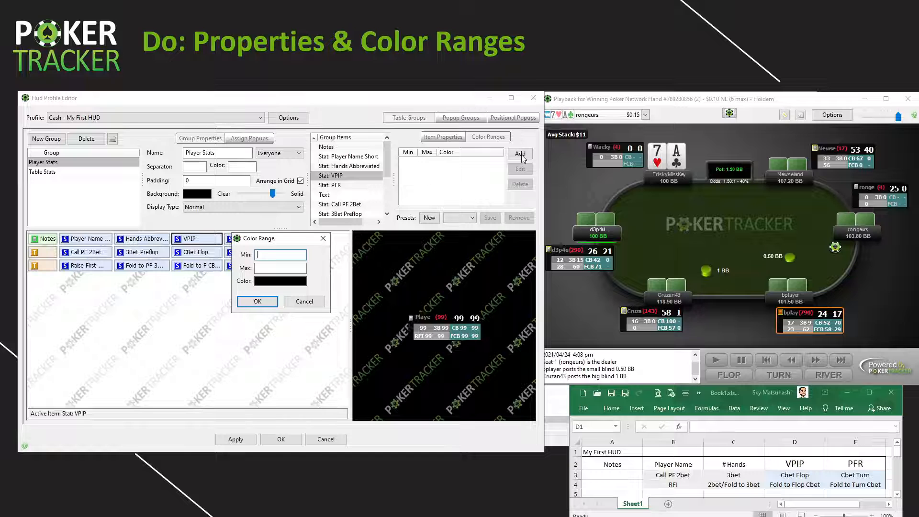
text(0)
key(Tab)
text(12)
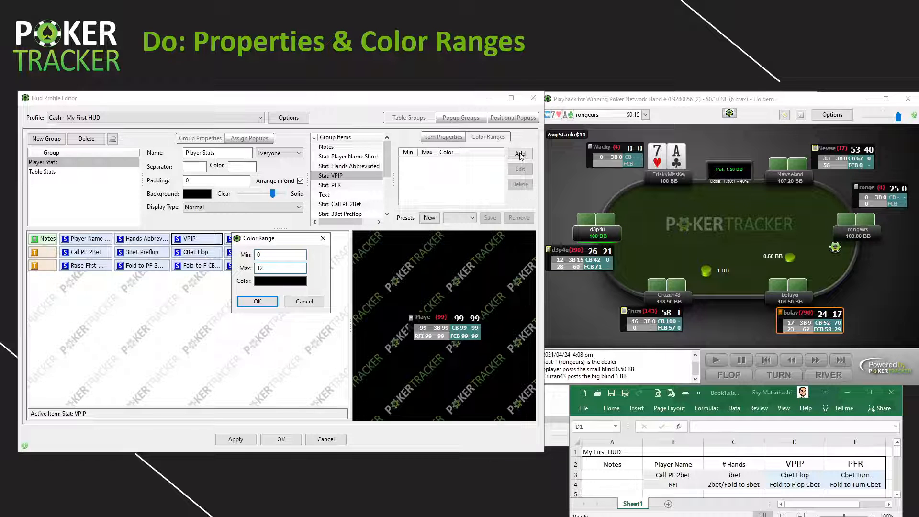
click(278, 281)
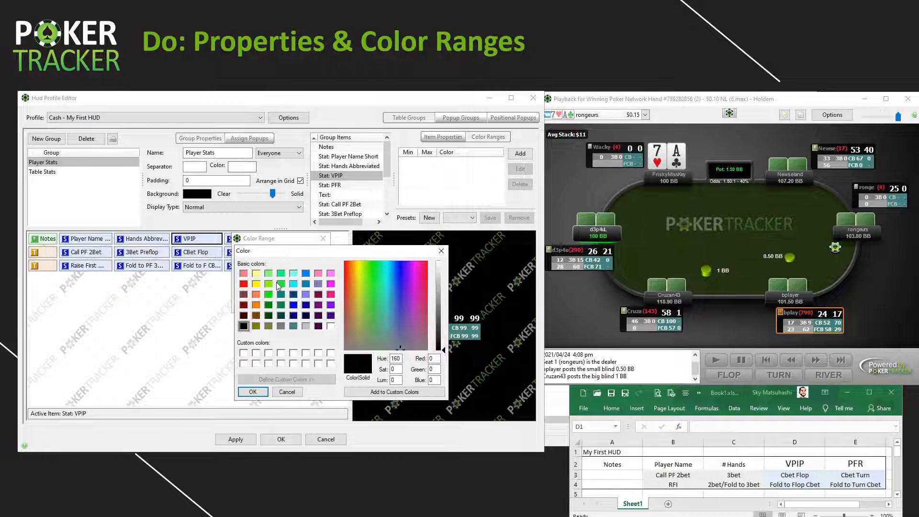
click(244, 285)
click(253, 392)
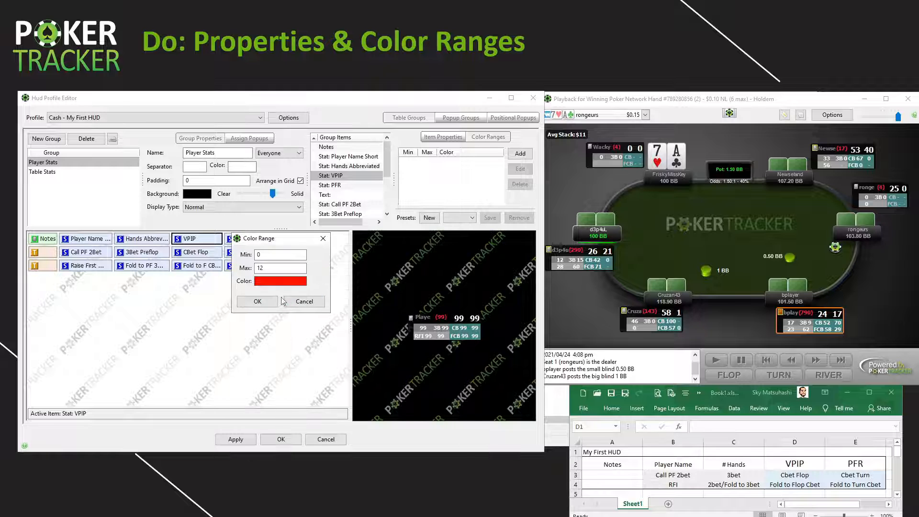
click(267, 268)
click(258, 301)
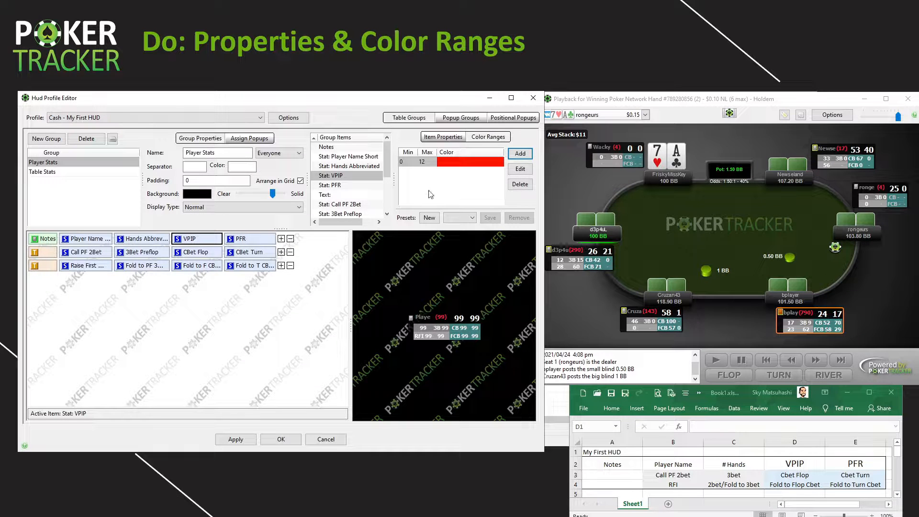
Add a light yellow (255,255,128) color range from 12 to 25 to the VPIP statistic
click(511, 156)
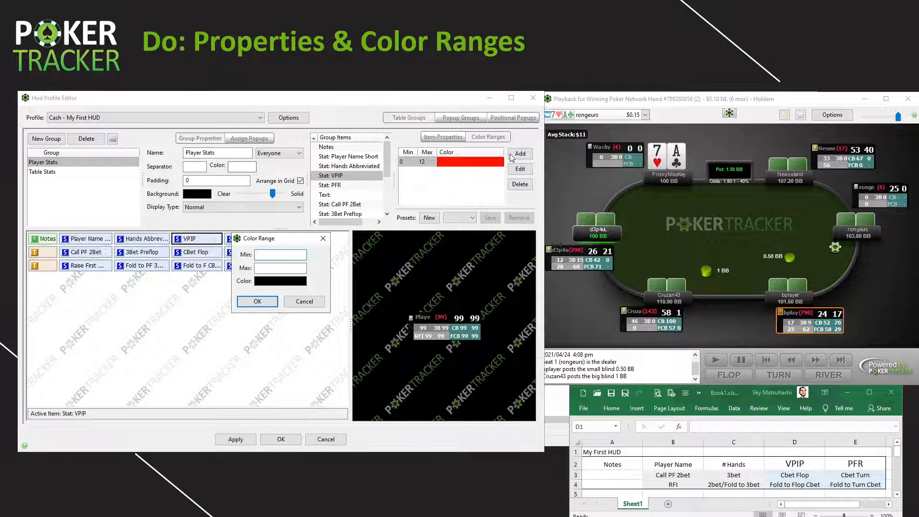
text(12)
key(Tab)
click(305, 281)
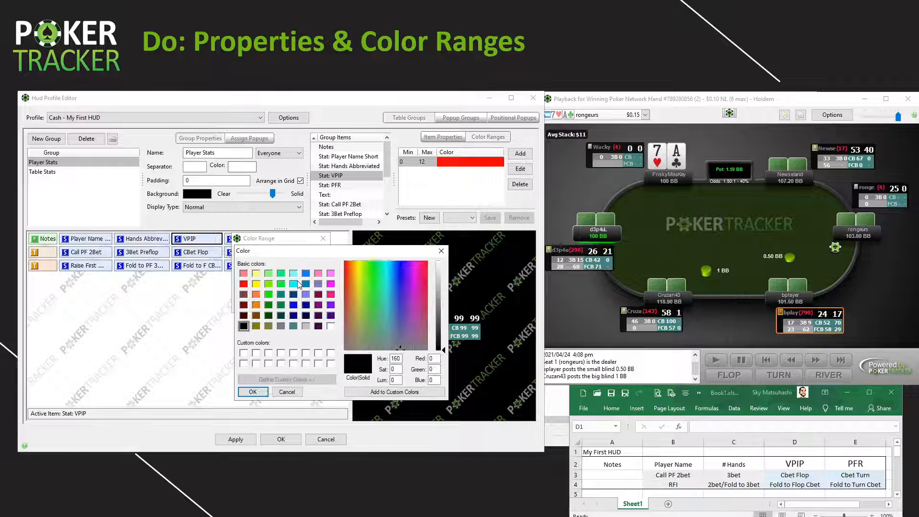
click(257, 273)
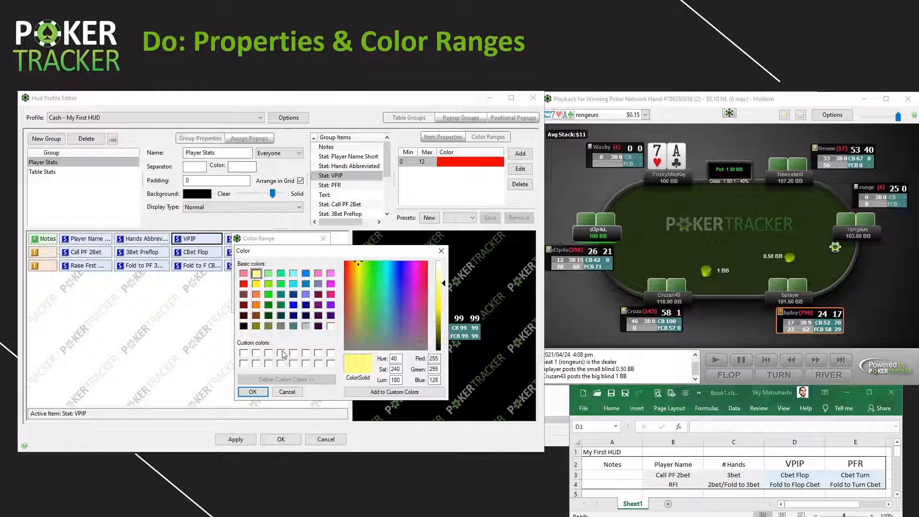
click(253, 392)
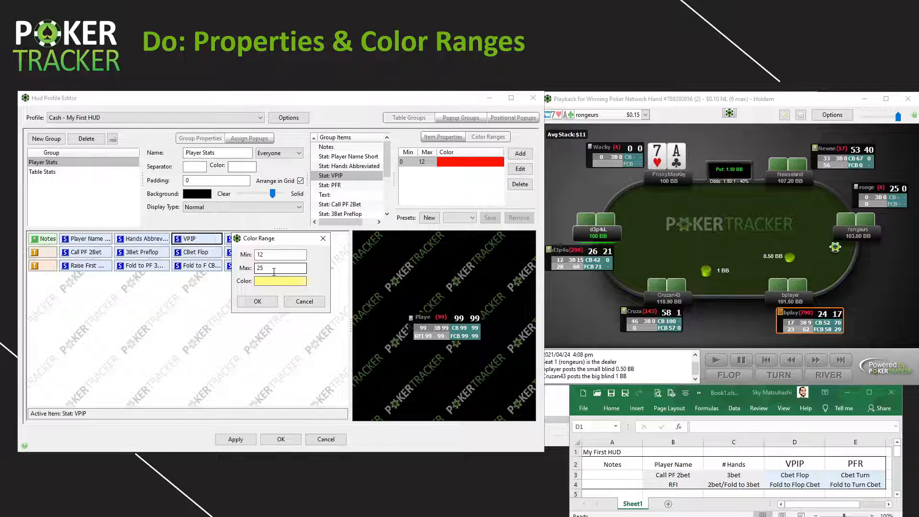
click(265, 301)
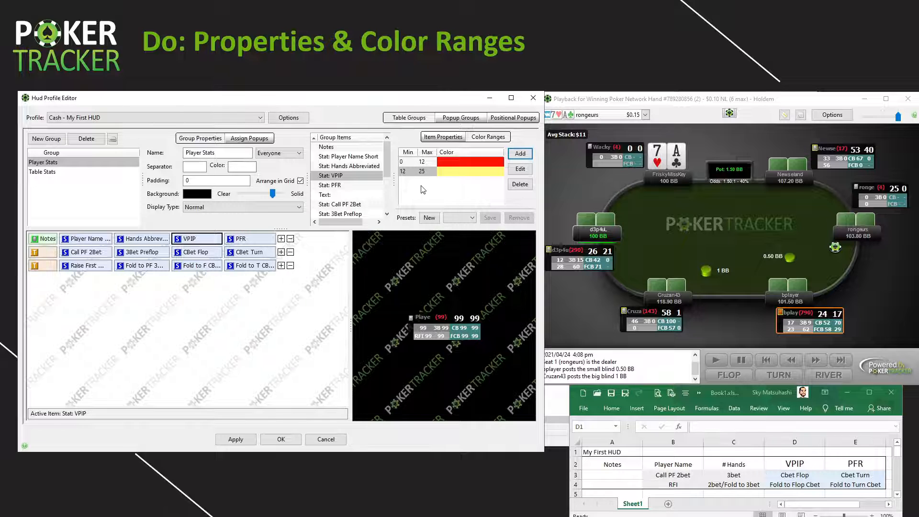
Add a dark green color range from 25 to 100 to the VPIP statistic
click(521, 153)
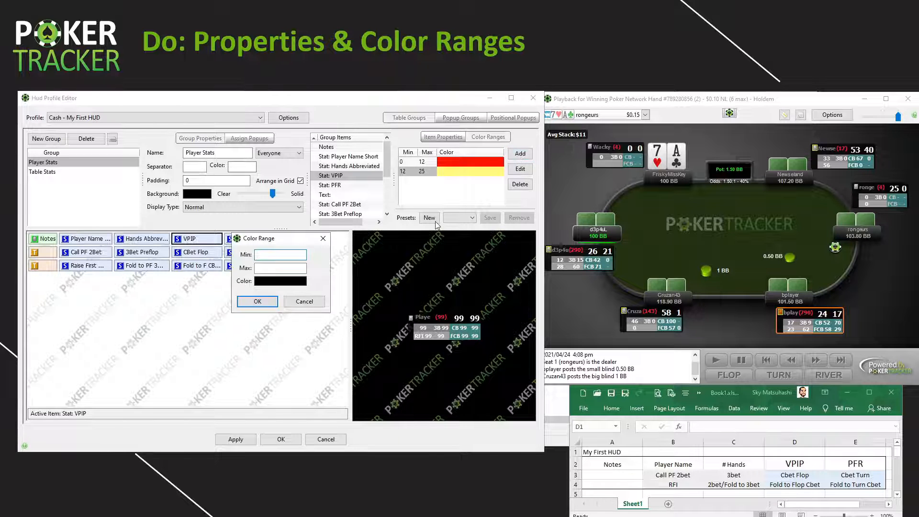
text(25)
key(Tab)
text(100)
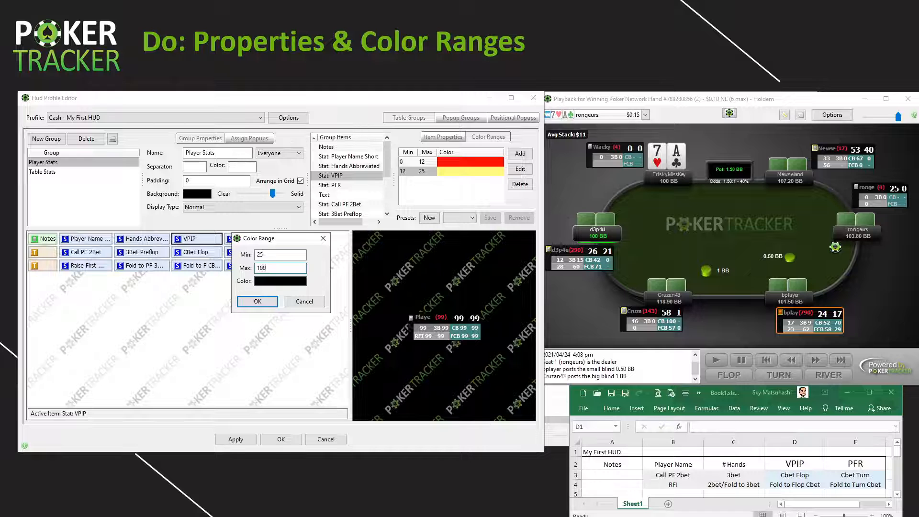
click(280, 282)
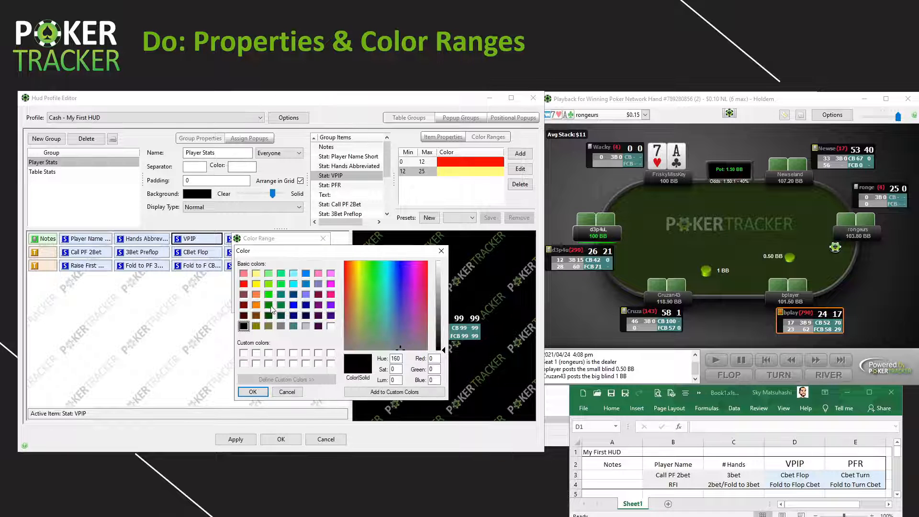
click(269, 305)
click(253, 392)
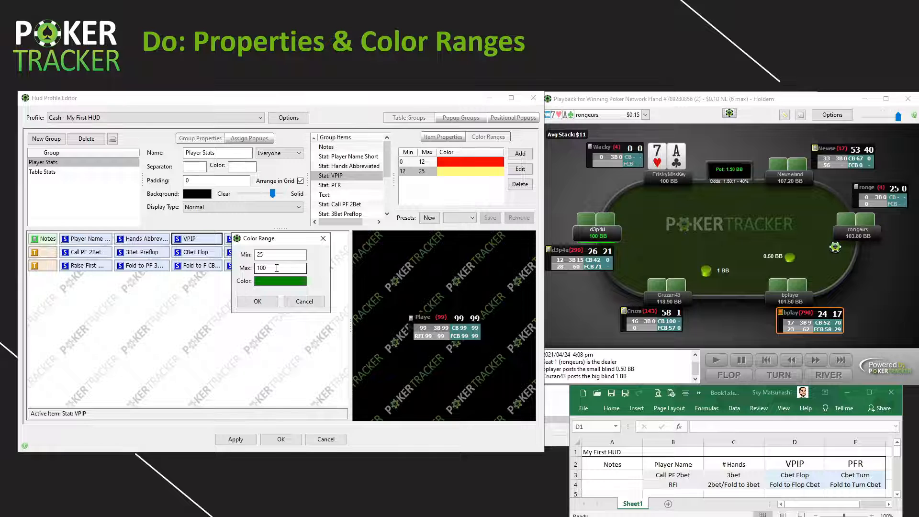
click(250, 302)
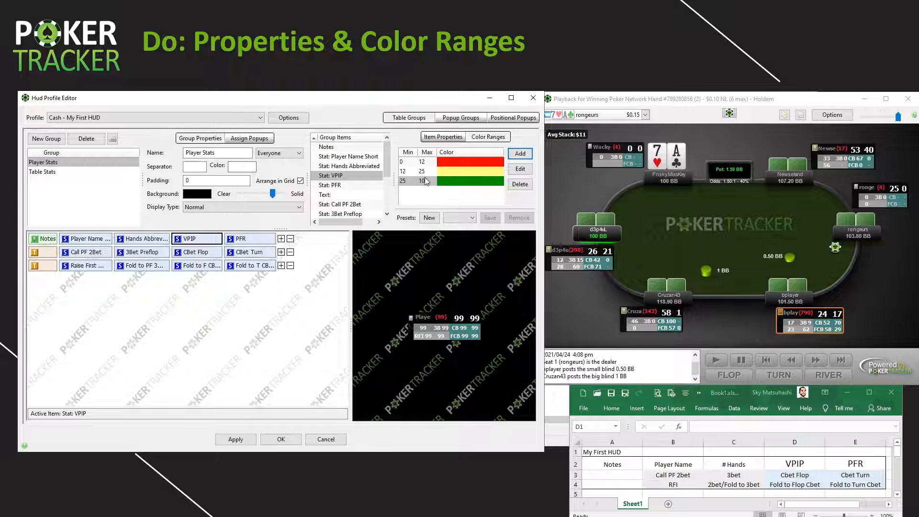
Save the VPIP color ranges as a new preset named "Stat: VPIP 1st HUD"
click(429, 219)
key(End)
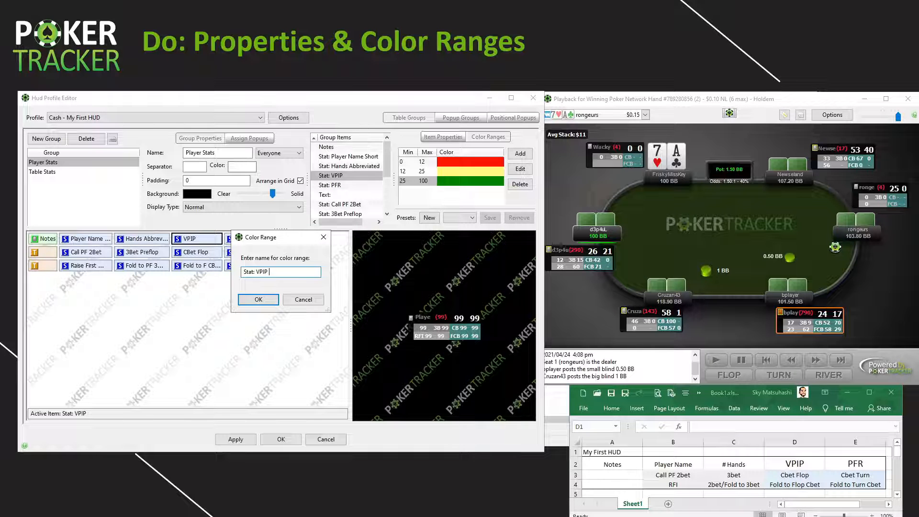
text(1st HUD)
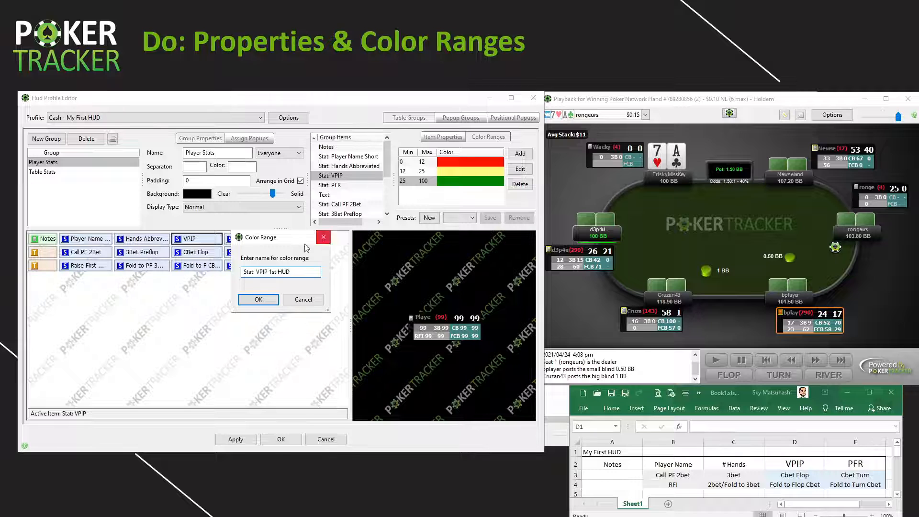
click(258, 300)
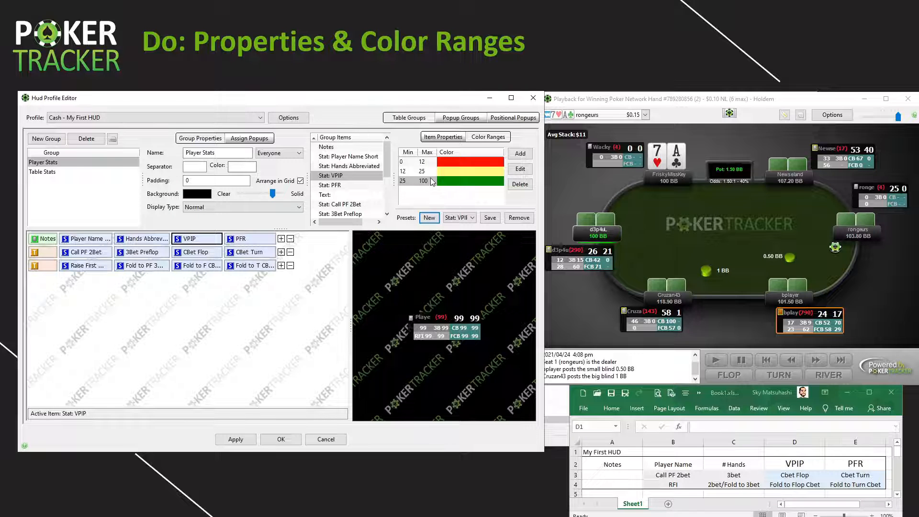
Apply the profile changes to the HUD on the replayer table and close the HUD Profile Editor, keeping the changes
click(234, 442)
click(233, 443)
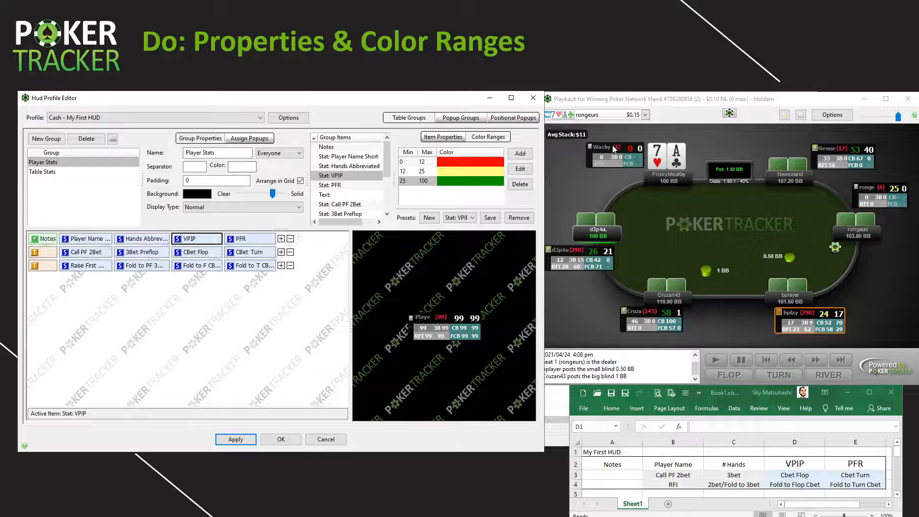
mouse_move(630, 154)
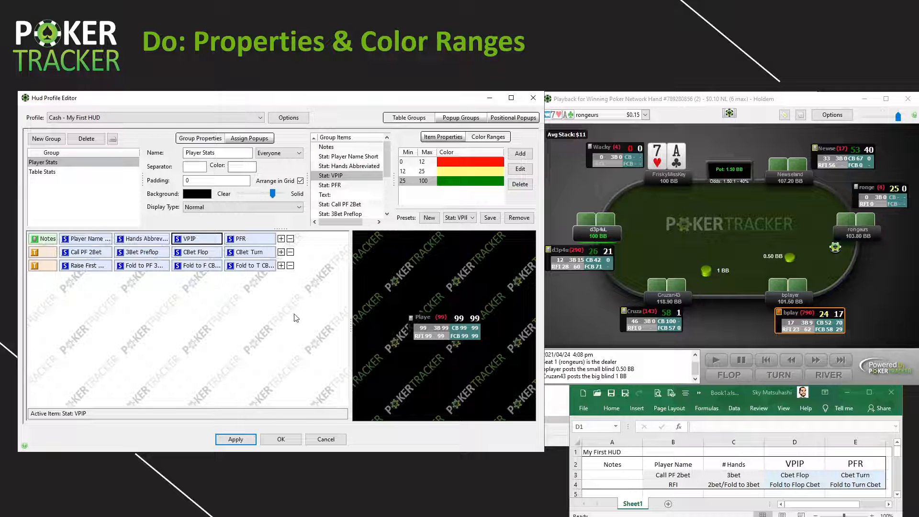
click(283, 440)
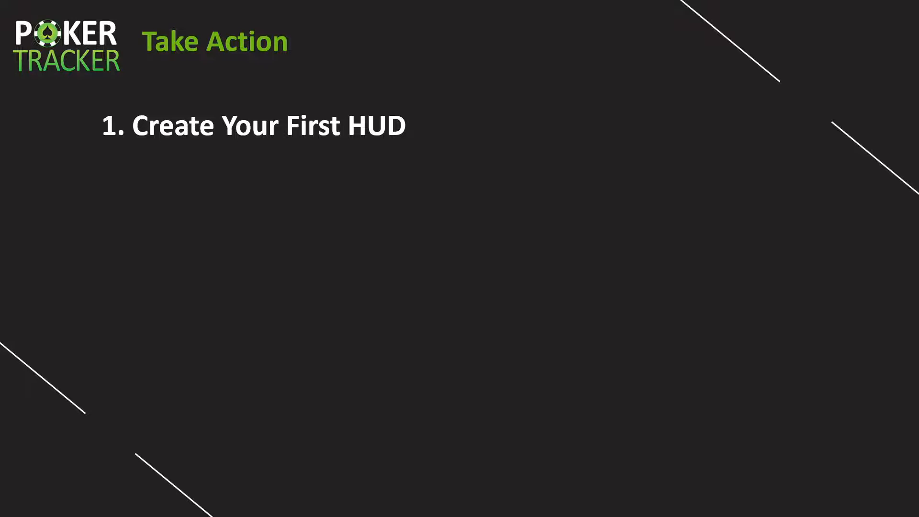
key(Right)
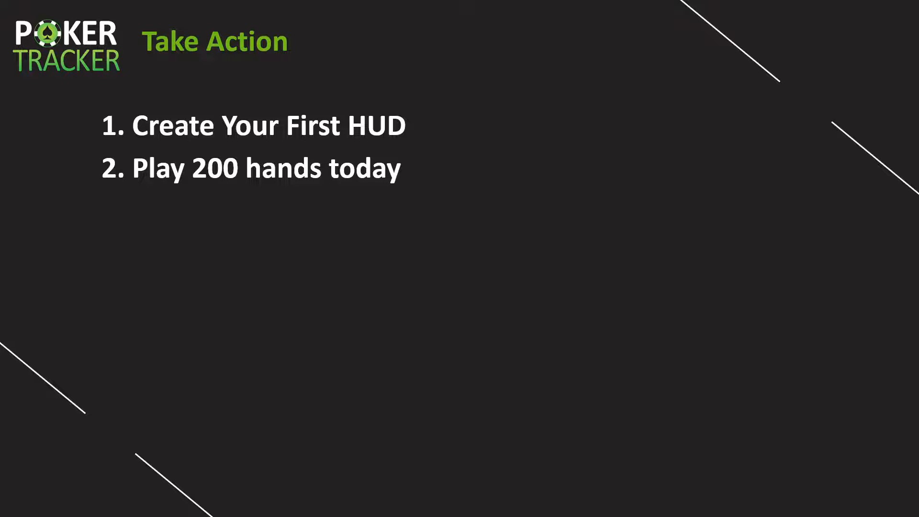
key(Right)
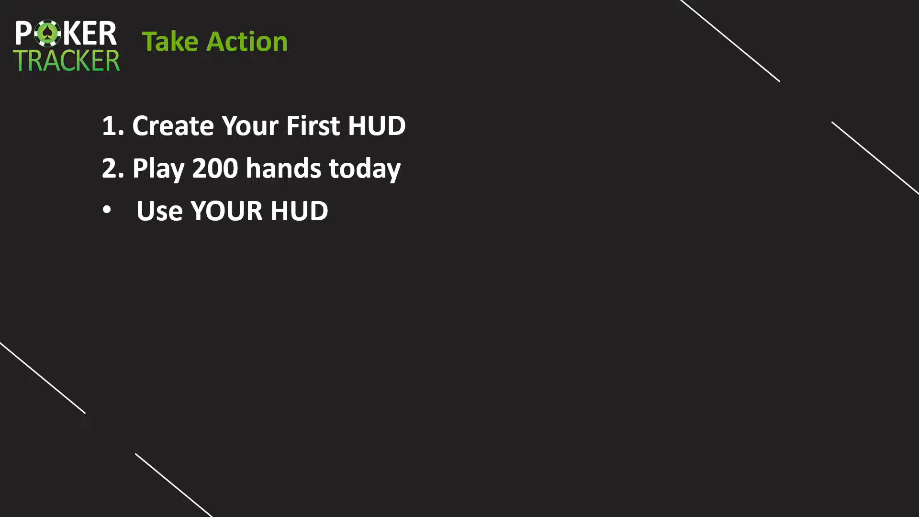